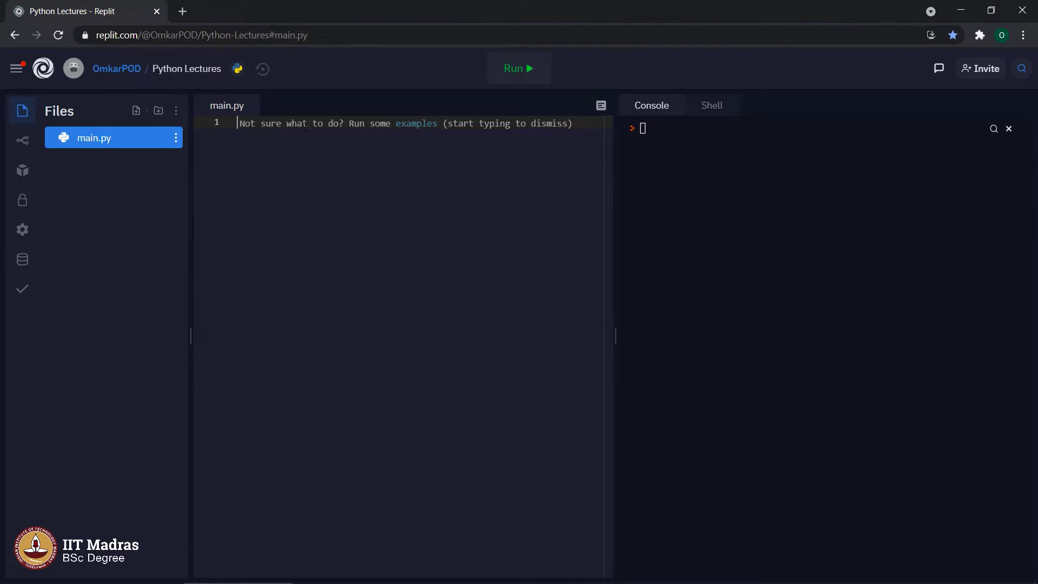
{"action": "type", "text": "print"}
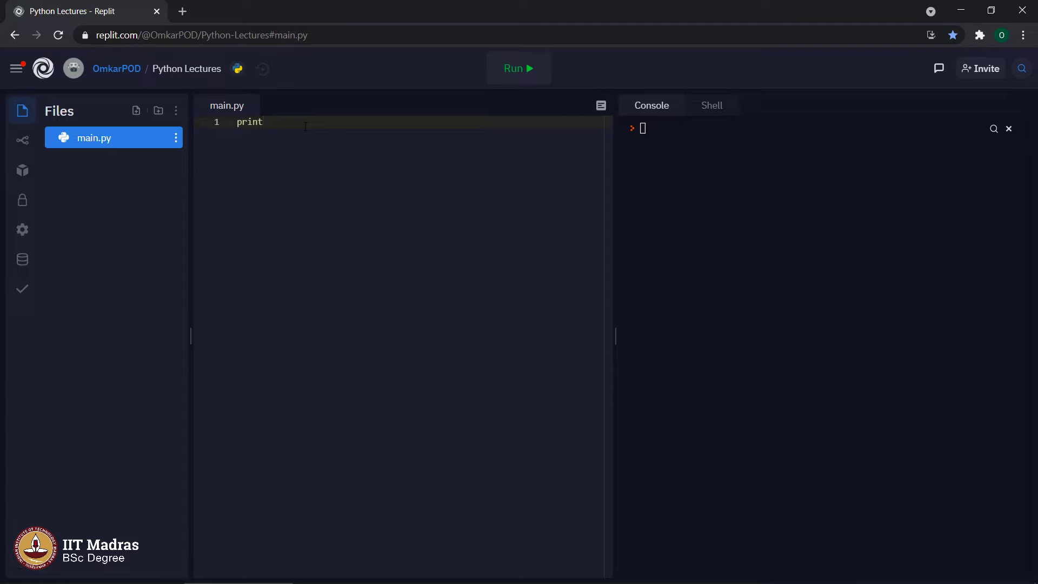
{"action": "type", "text": "('It's beatifu"}
{"action": "type", "text": "l day'"}
Step: Highlight the opening and closing quotes of print('It's beatiful day'), then run main.py
{"action": "left_click", "coordinate": [274, 122]}
{"action": "key", "text": "shift+Left"}
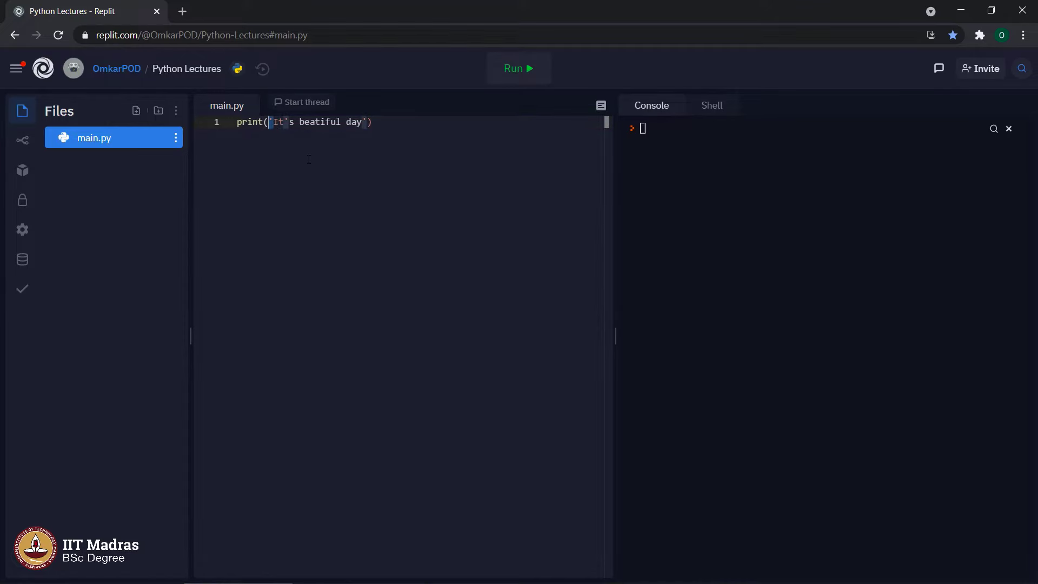
{"action": "left_click", "coordinate": [369, 122]}
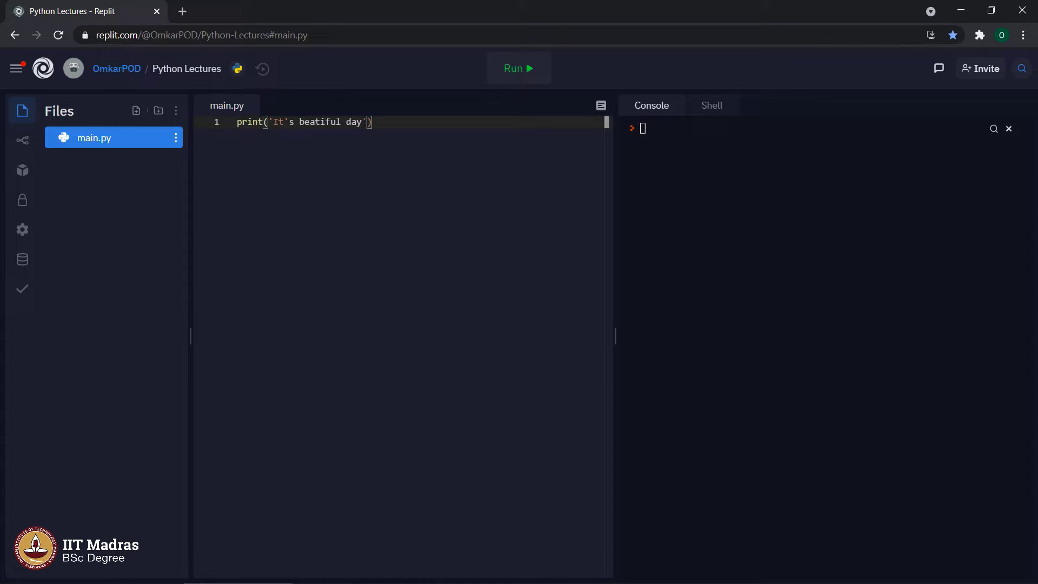
{"action": "key", "text": "shift+Left"}
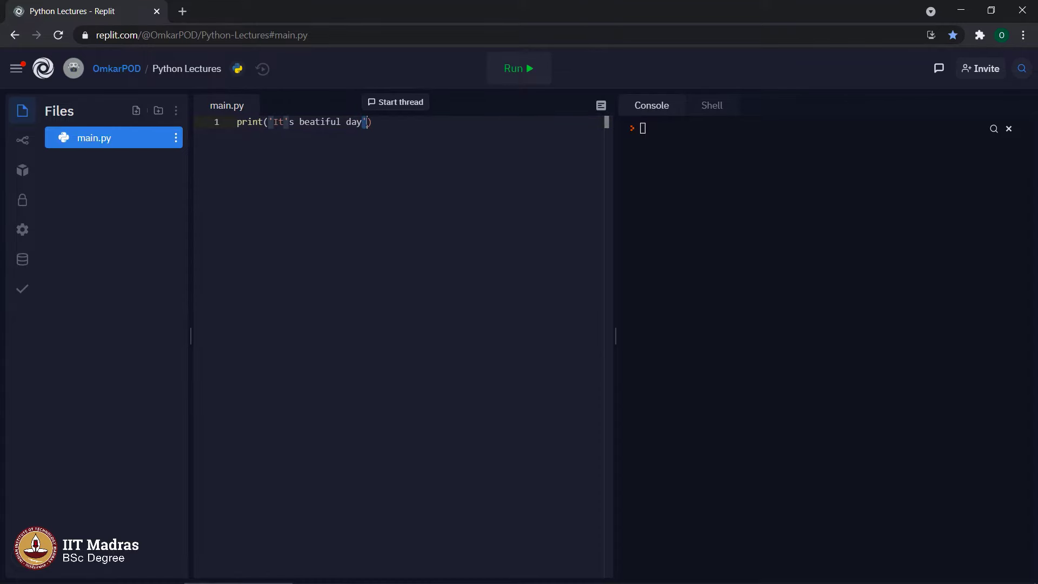
{"action": "left_click", "coordinate": [389, 128]}
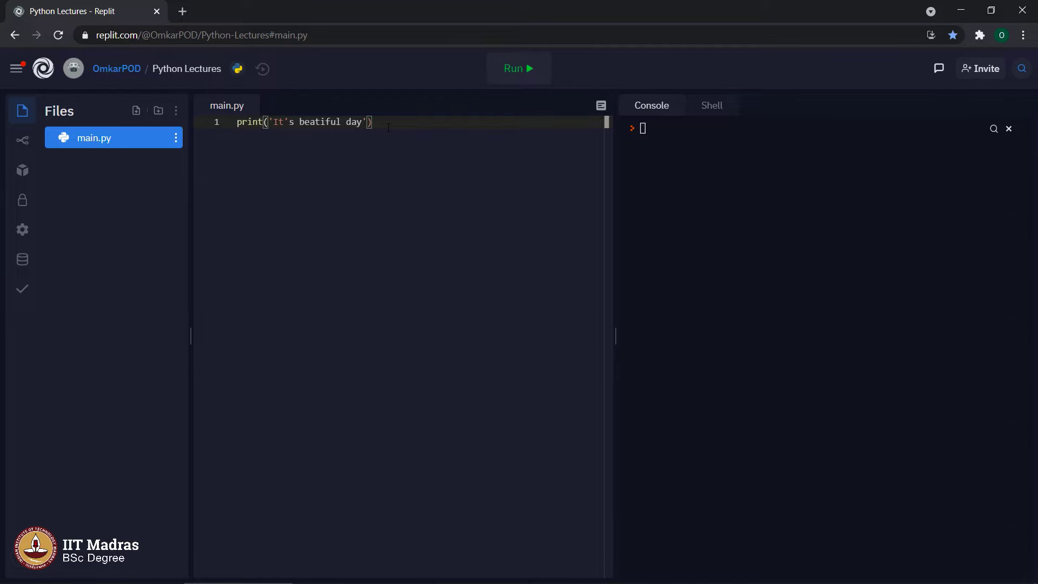
{"action": "key", "text": "ctrl+Return"}
Step: Highlight the apostrophe in It's and the string's opening quote to show the clash
{"action": "double_click", "coordinate": [279, 122]}
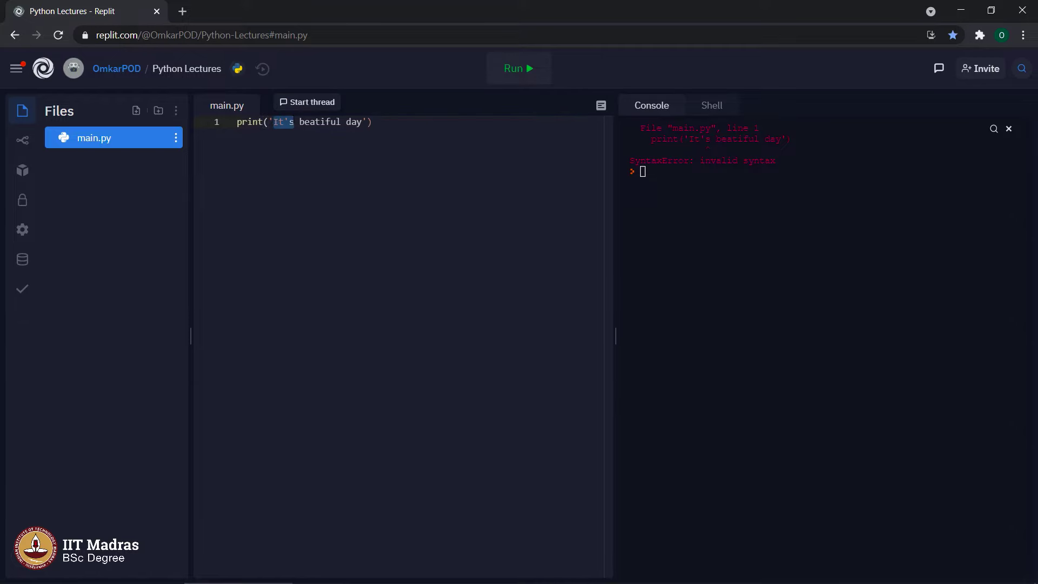
{"action": "key", "text": "shift+Left"}
{"action": "key", "text": "Left"}
{"action": "key", "text": "shift+Right"}
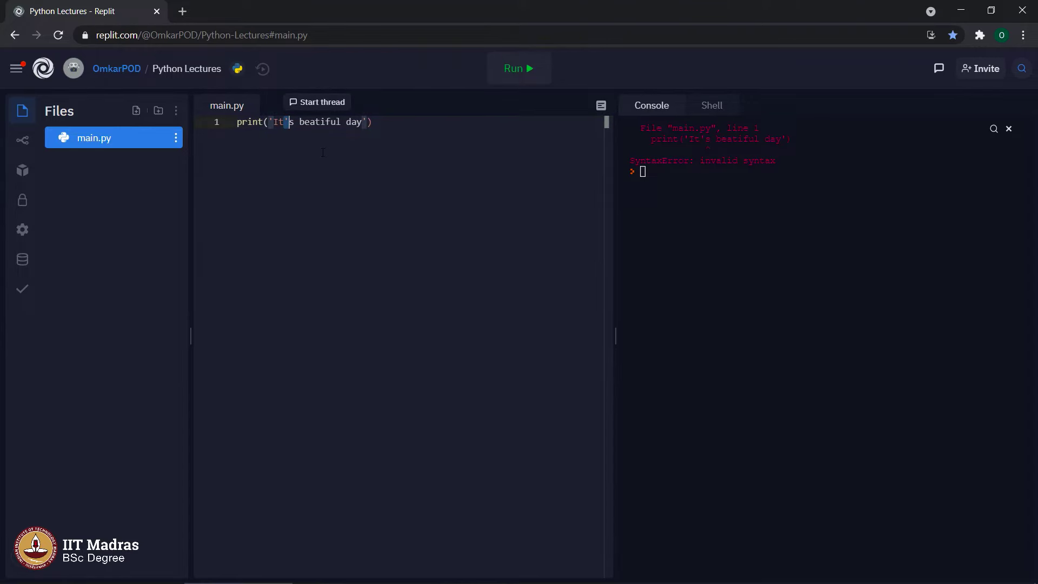
{"action": "key", "text": "Left"}
{"action": "key", "text": "ctrl+Left"}
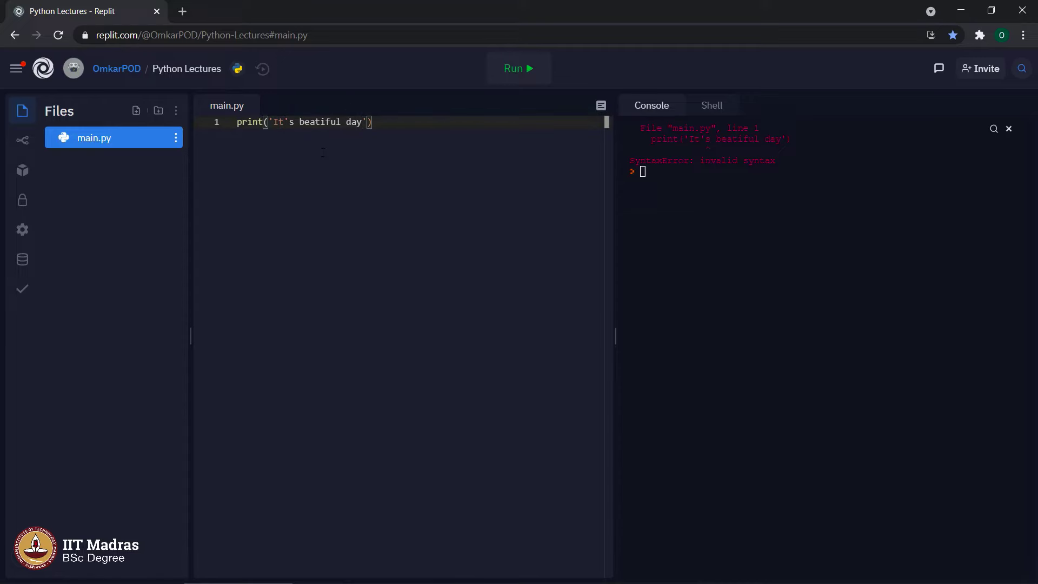
{"action": "key", "text": "shift+Right"}
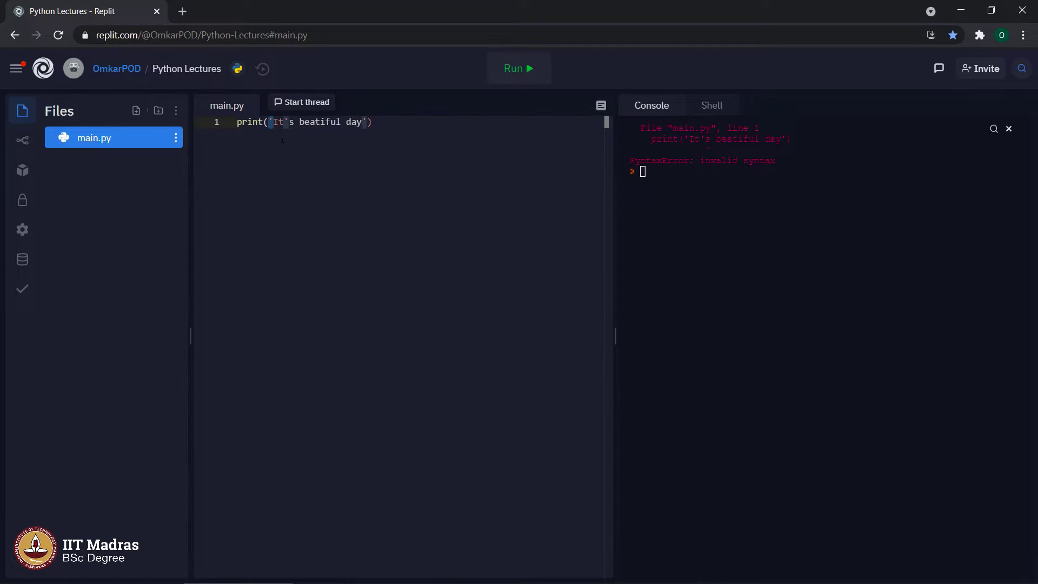
Step: Step to the closing quote after day at the end of line 1
{"action": "key", "text": "End"}
{"action": "key", "text": "Home"}
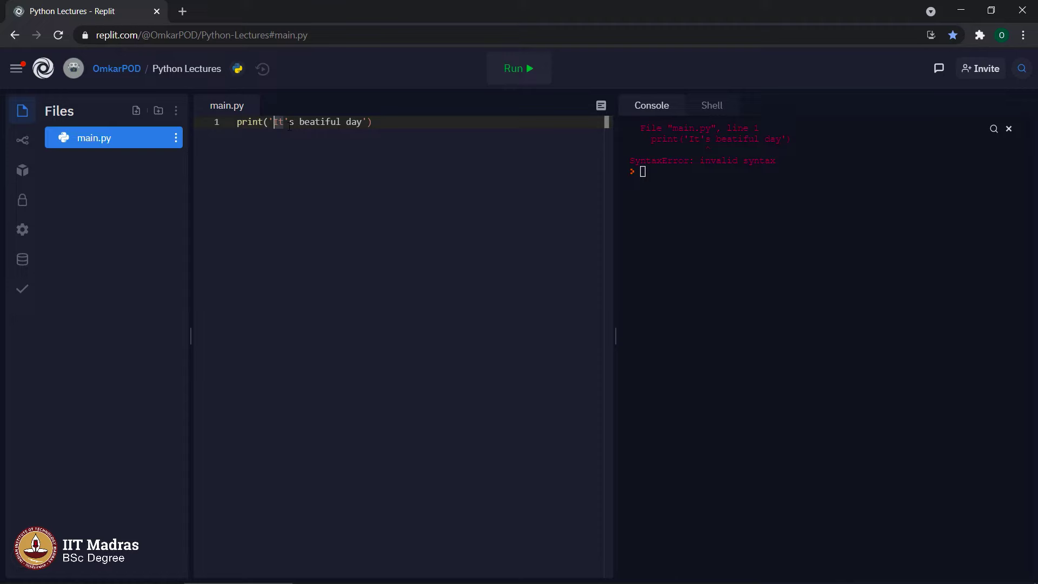
{"action": "key", "text": "End"}
{"action": "key", "text": "Left"}
{"action": "key", "text": "Left"}
{"action": "key", "text": "Right"}
Step: Re-highlight the opening quote and It's apostrophe, then add an empty second line
{"action": "key", "text": "Home"}
{"action": "key", "text": "shift+Right"}
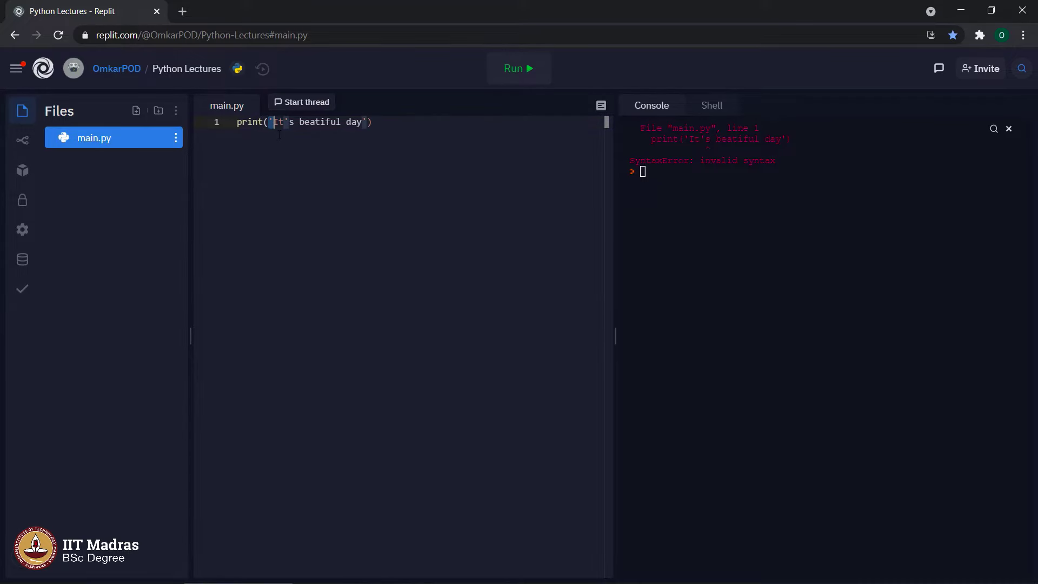
{"action": "key", "text": "Right"}
{"action": "key", "text": "Right"}
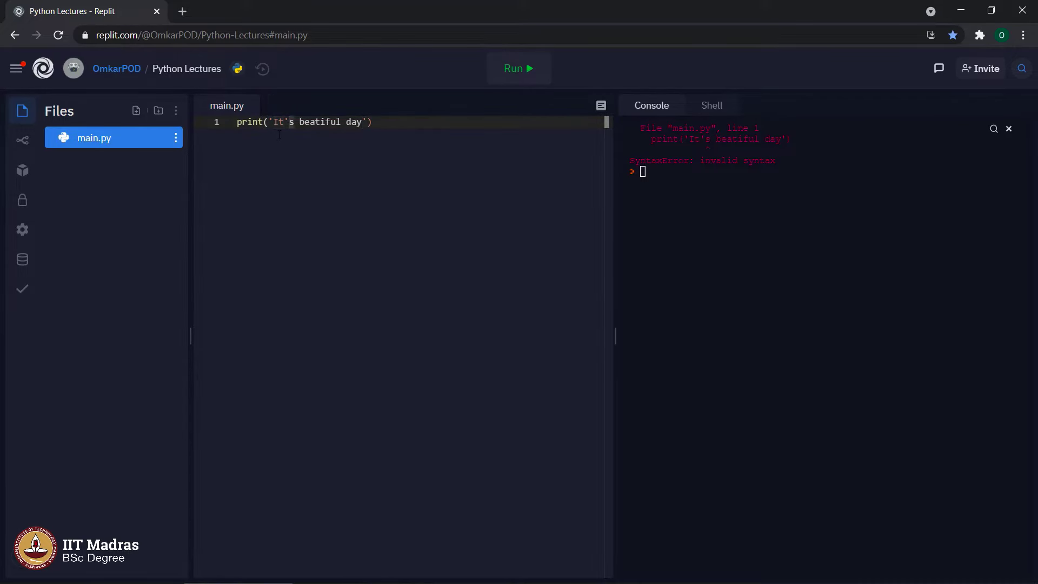
{"action": "key", "text": "shift+Right"}
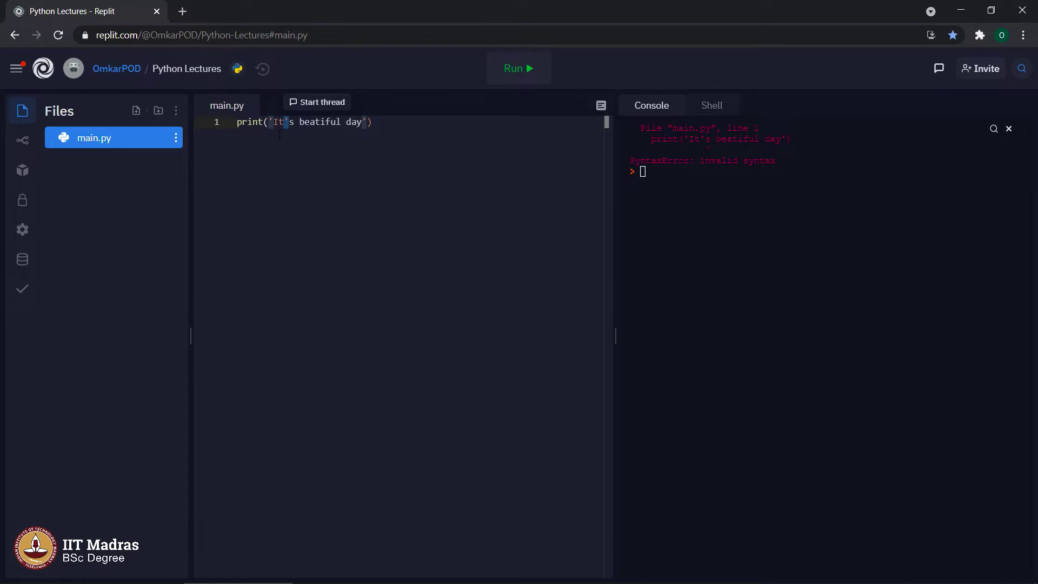
{"action": "left_click", "coordinate": [406, 135]}
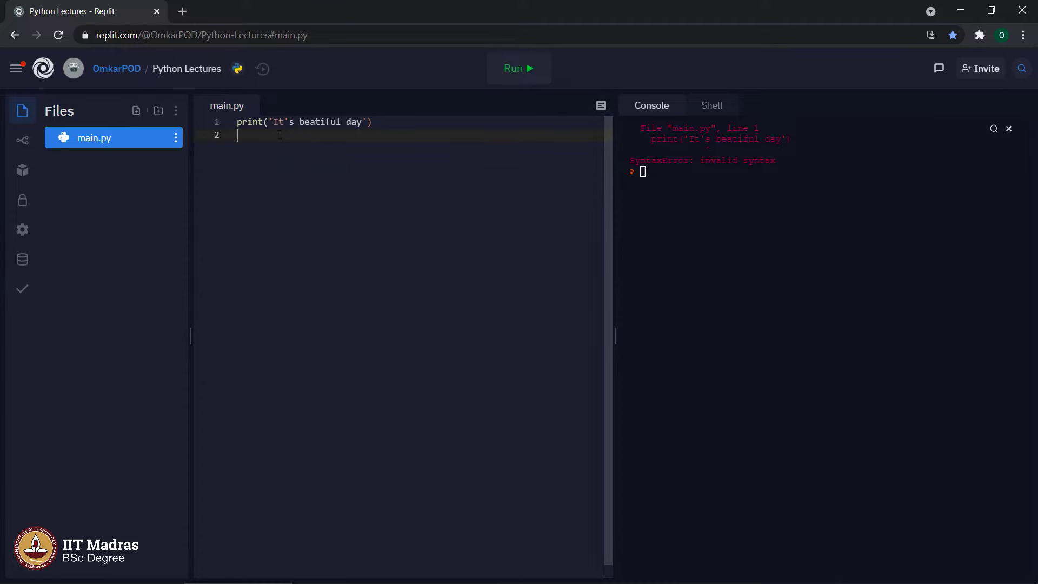
Step: Change It's to It is and run it, then start restoring the It's contraction
{"action": "key", "text": "Up"}
{"action": "key", "text": "Right"}
{"action": "key", "text": "Right"}
{"action": "key", "text": "Right"}
{"action": "key", "text": "BackSpace"}
{"action": "type", "text": "is"}
{"action": "key", "text": "BackSpace"}
{"action": "key", "text": "ctrl+Return"}
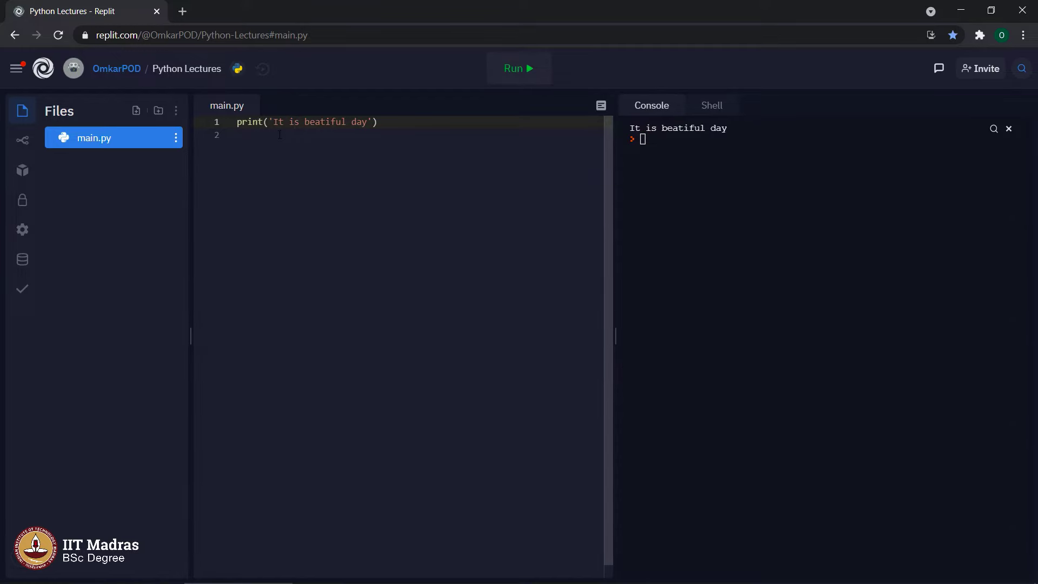
{"action": "key", "text": "BackSpace"}
{"action": "key", "text": "BackSpace"}
{"action": "type", "text": "'"}
Step: Rerun the It's line and highlight its apostrophe while the SyntaxError shows
{"action": "key", "text": "ctrl+Return"}
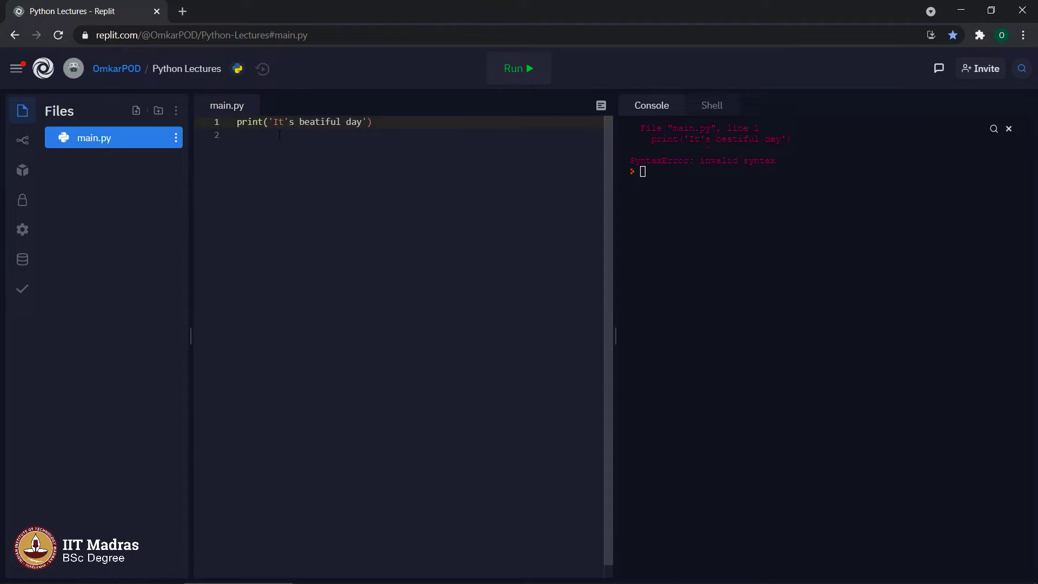
{"action": "key", "text": "shift+Left"}
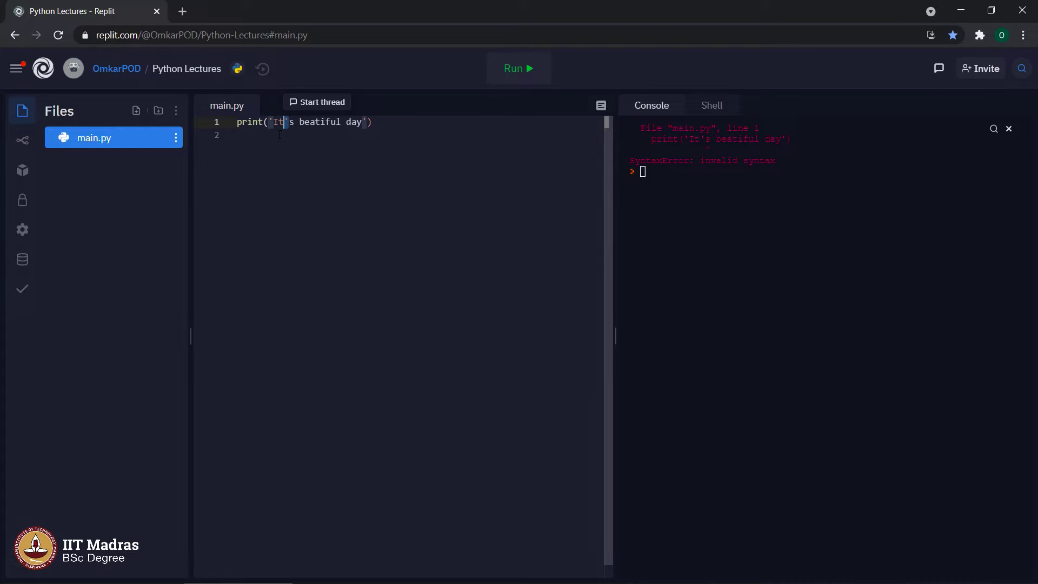
{"action": "key", "text": "Right"}
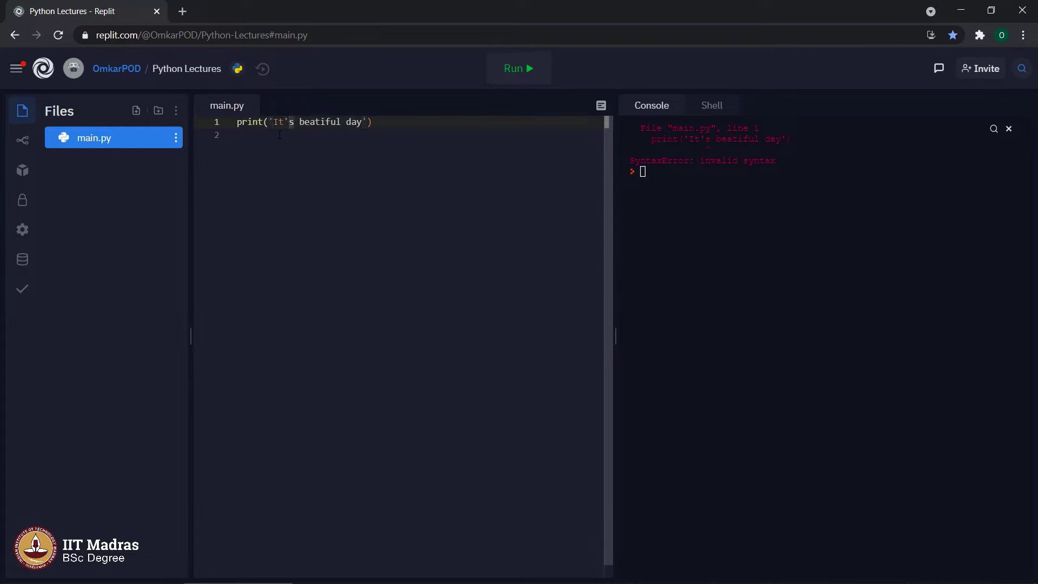
{"action": "key", "text": "shift+Left"}
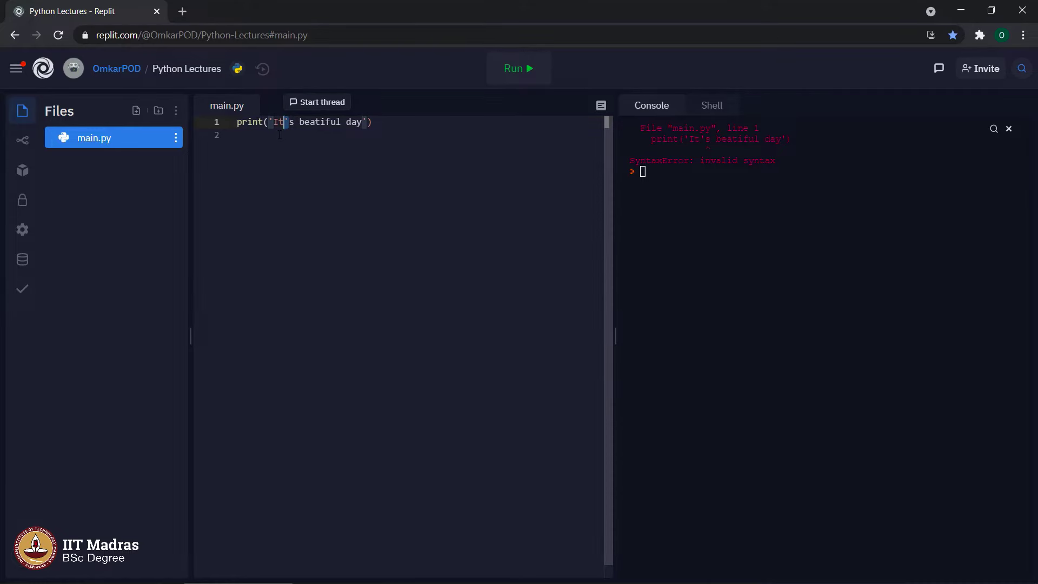
{"action": "key", "text": "Right"}
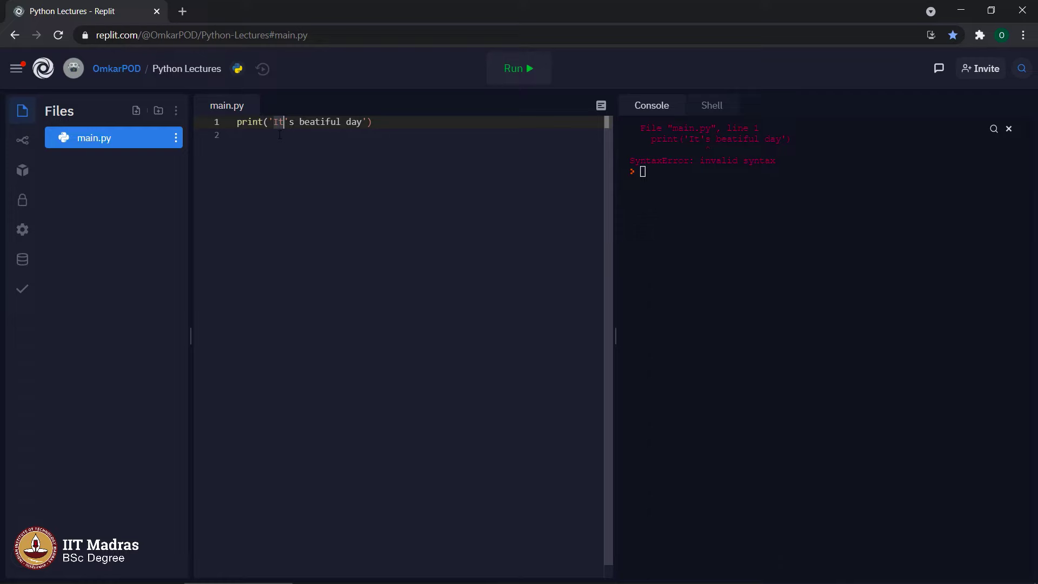
{"action": "type", "text": "\\"}
Step: Escape the apostrophe as It\'s and highlight the backslash-apostrophe pair
{"action": "key", "text": "BackSpace"}
{"action": "type", "text": "\\"}
{"action": "key", "text": "Left"}
{"action": "key", "text": "shift+Right"}
{"action": "key", "text": "shift+Right"}
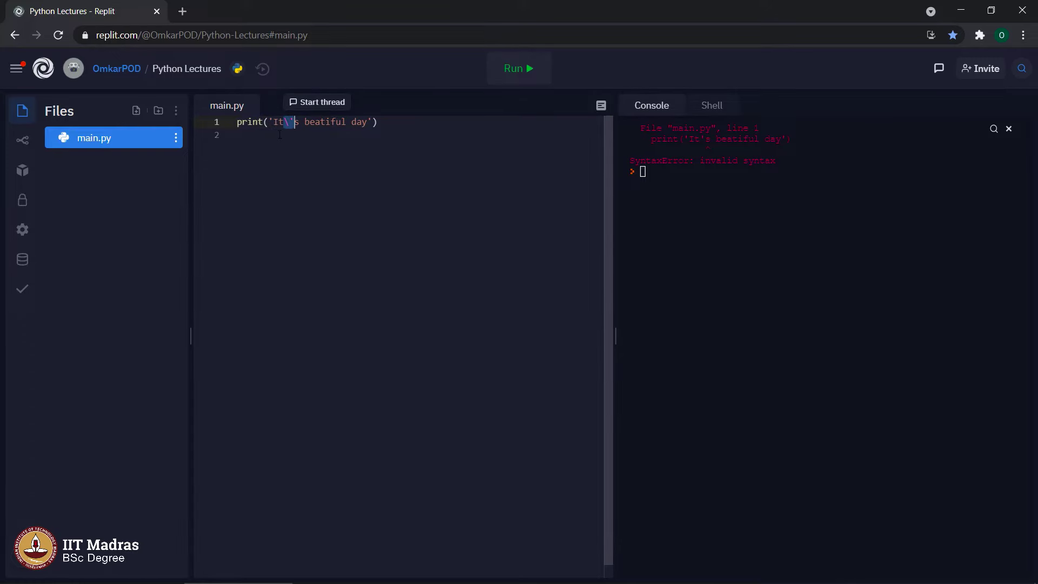
{"action": "key", "text": "Home"}
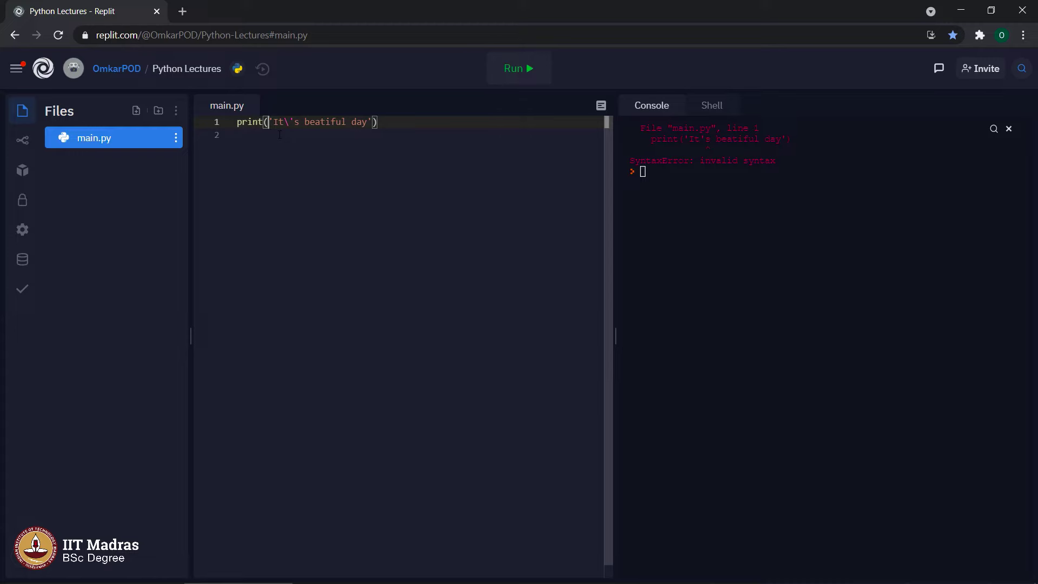
{"action": "key", "text": "Right"}
{"action": "key", "text": "Right"}
{"action": "key", "text": "shift+Right"}
{"action": "key", "text": "shift+Right"}
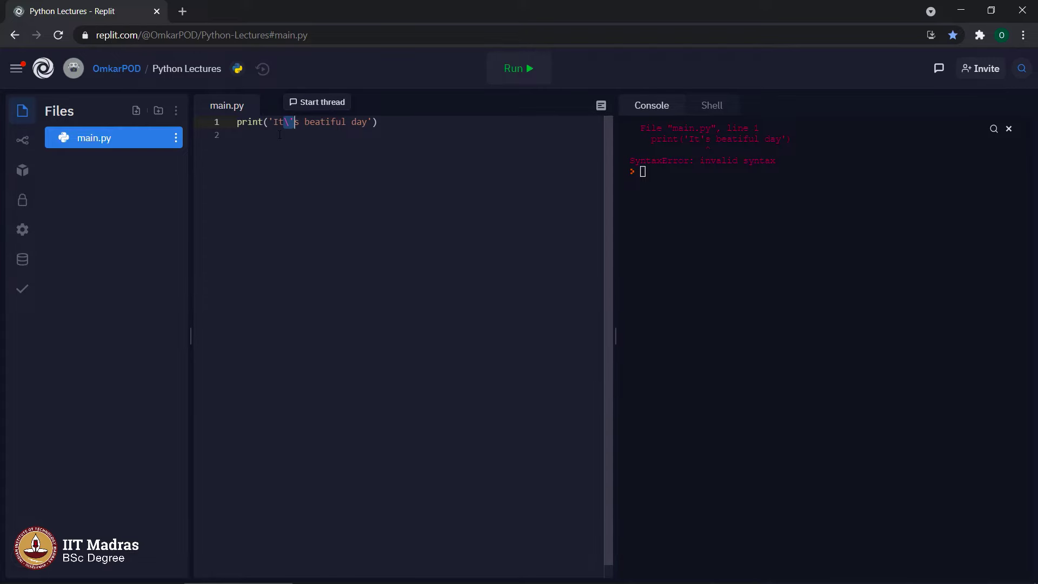
{"action": "left_click", "coordinate": [279, 135]}
Step: Run, insert 'a ' before beatiful, rerun, and highlight the escaping backslash in It\'s
{"action": "key", "text": "ctrl+Return"}
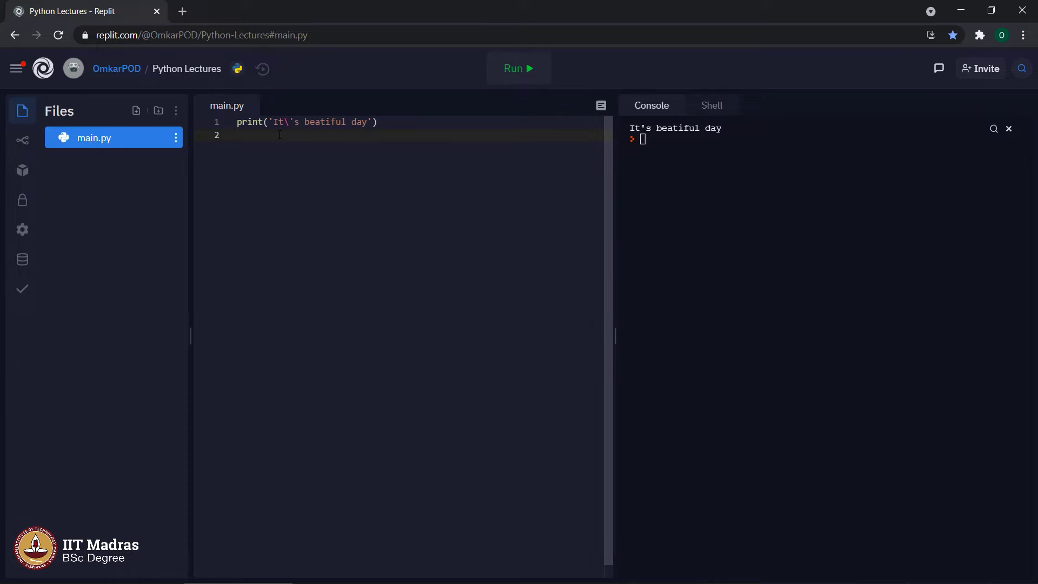
{"action": "left_click", "coordinate": [304, 122]}
{"action": "type", "text": "a"}
{"action": "key", "text": "ctrl+Return"}
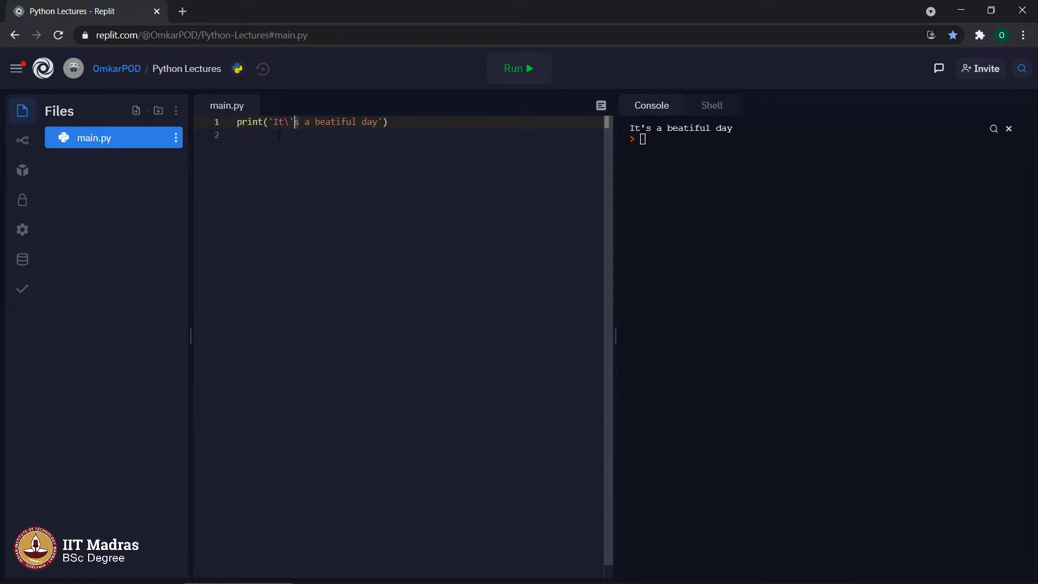
{"action": "key", "text": "Left"}
{"action": "key", "text": "shift+Left"}
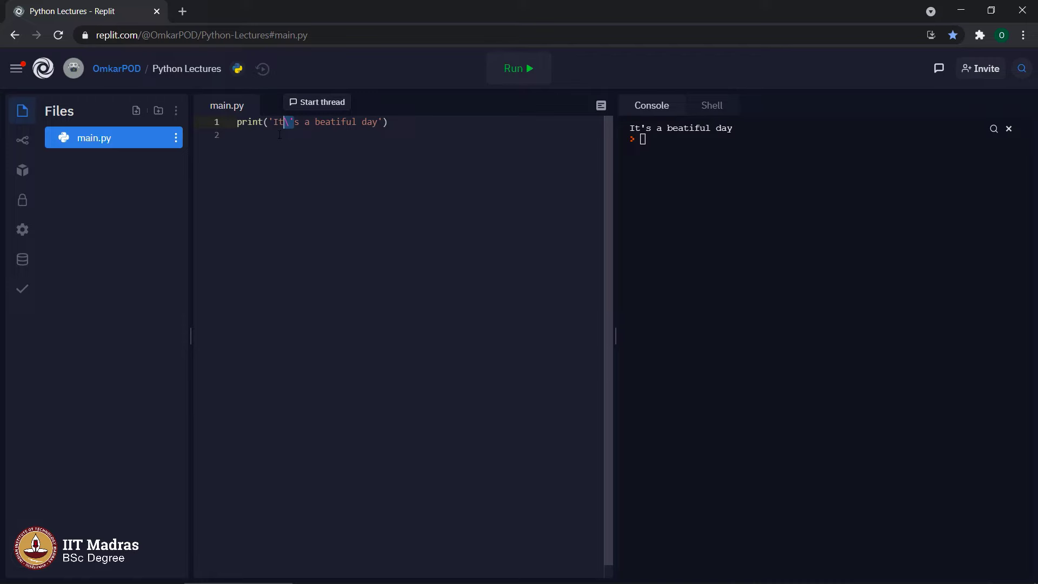
{"action": "left_click", "coordinate": [279, 135]}
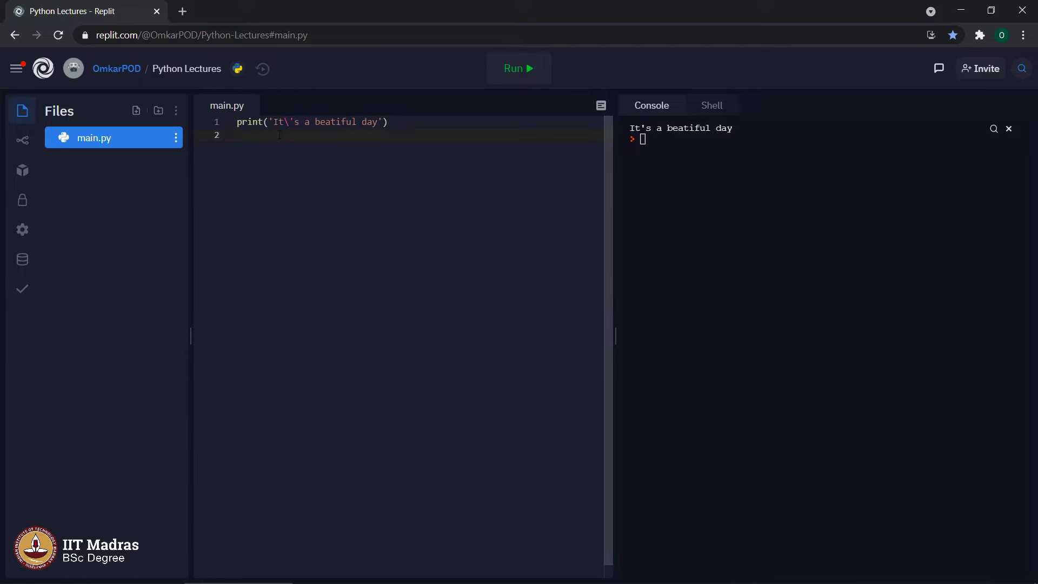
{"action": "type", "text": "print"}
{"action": "type", "text": "(\""}
{"action": "type", "text": "We are fro"}
{"action": "type", "text": "m \"IITM\""}
Step: Delete the stray M after IIT on line 2 and run to show the SyntaxError
{"action": "key", "text": "BackSpace"}
{"action": "key", "text": "BackSpace"}
{"action": "type", "text": "\" Madras"}
{"action": "key", "text": "ctrl+Return"}
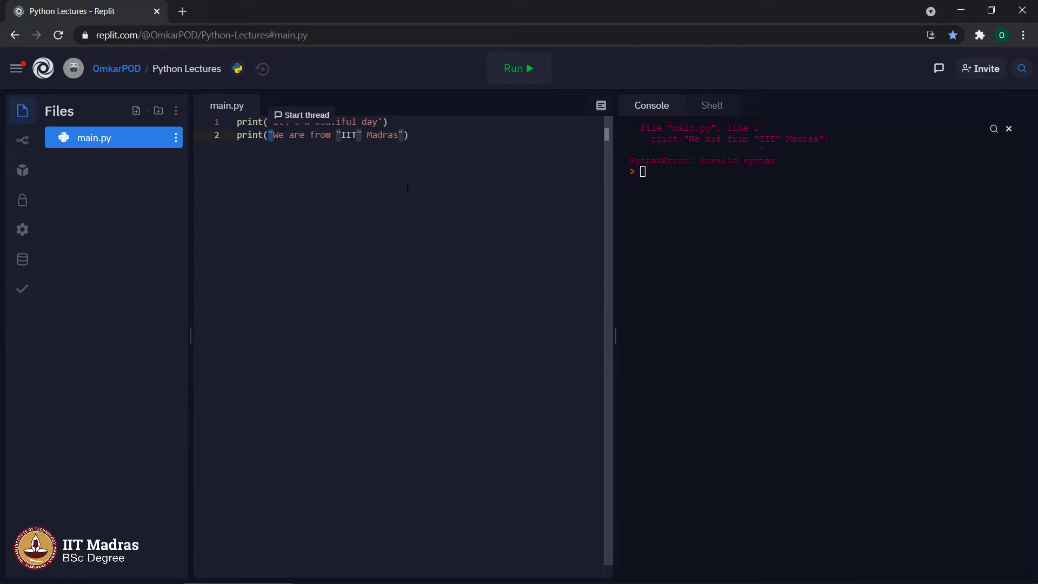
{"action": "key", "text": "ctrl+Right"}
{"action": "key", "text": "ctrl+Right"}
{"action": "key", "text": "ctrl+Right"}
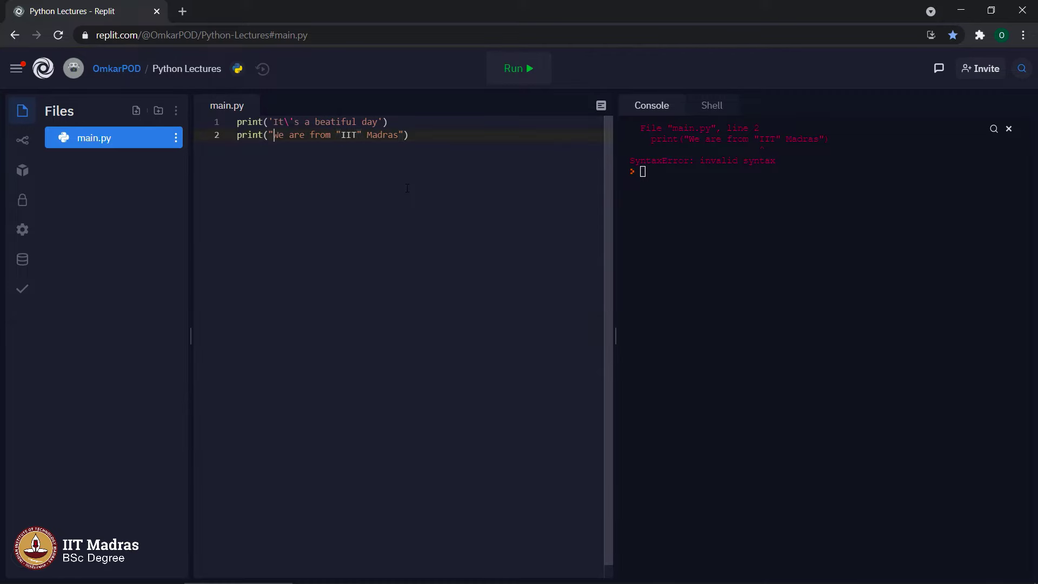
{"action": "key", "text": "shift+Right"}
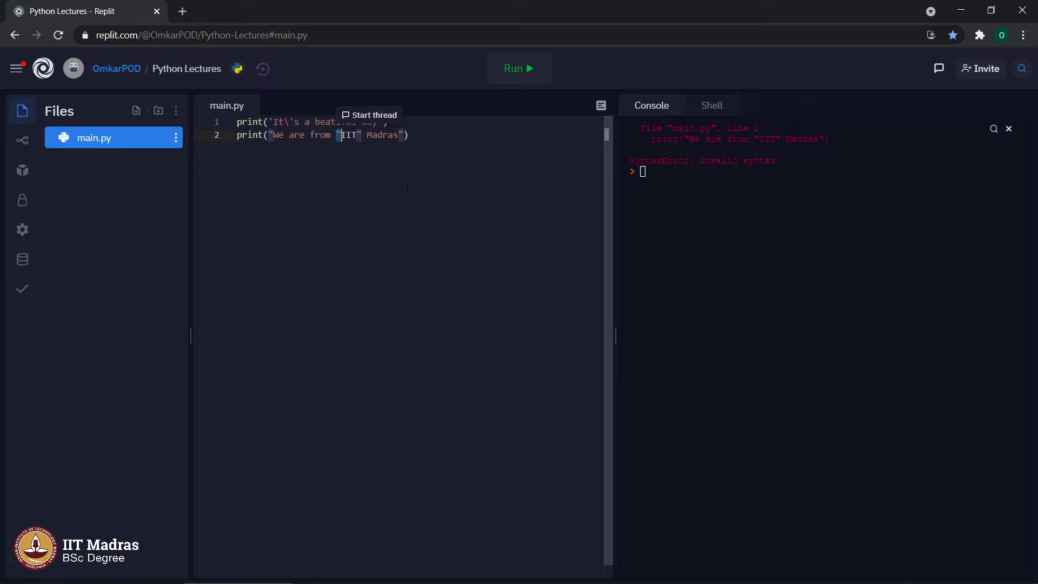
{"action": "key", "text": "Right"}
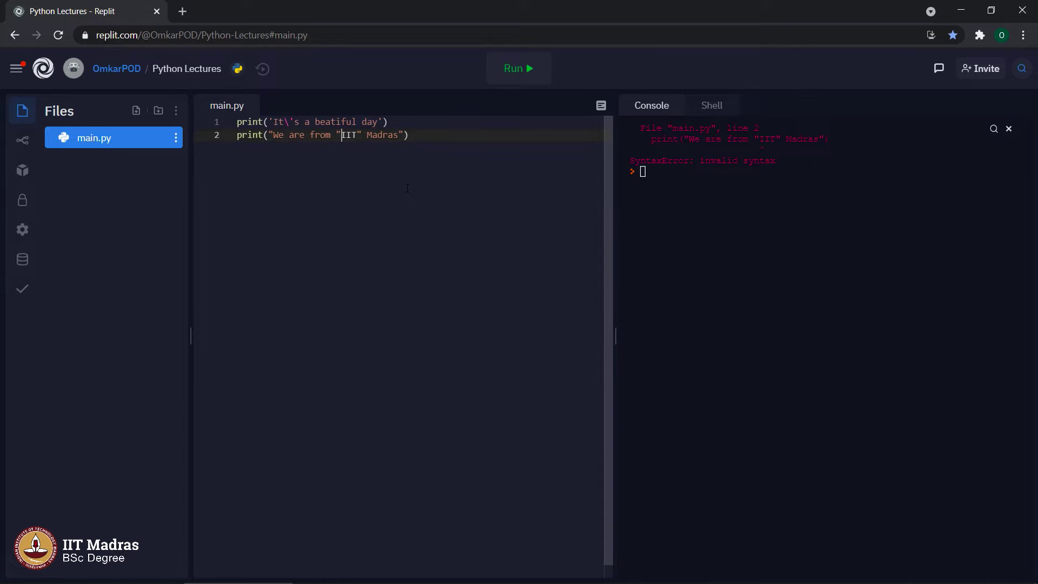
{"action": "key", "text": "shift+Right"}
{"action": "key", "text": "shift+Right"}
{"action": "key", "text": "shift+Right"}
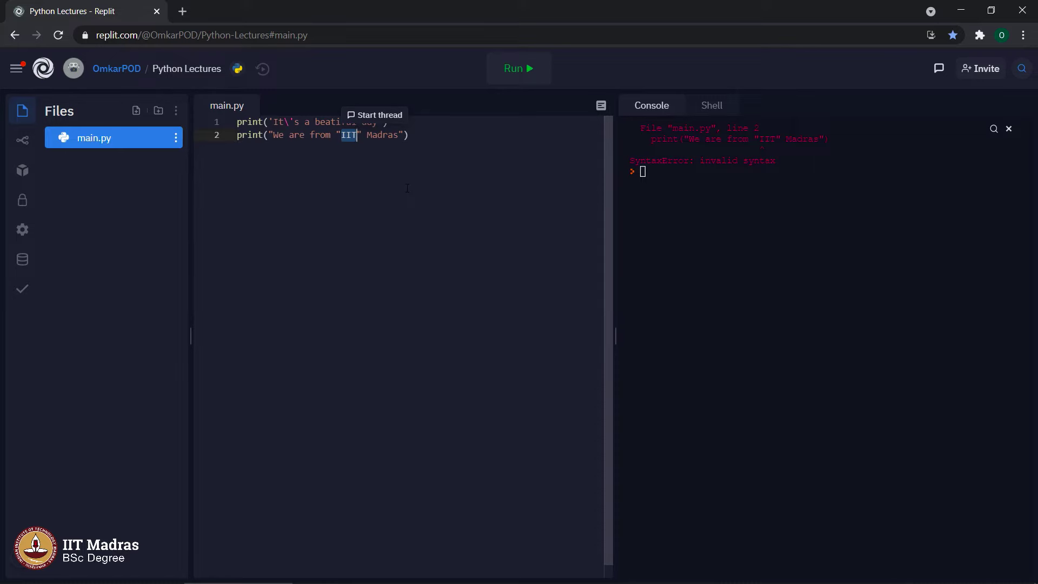
{"action": "key", "text": "Right"}
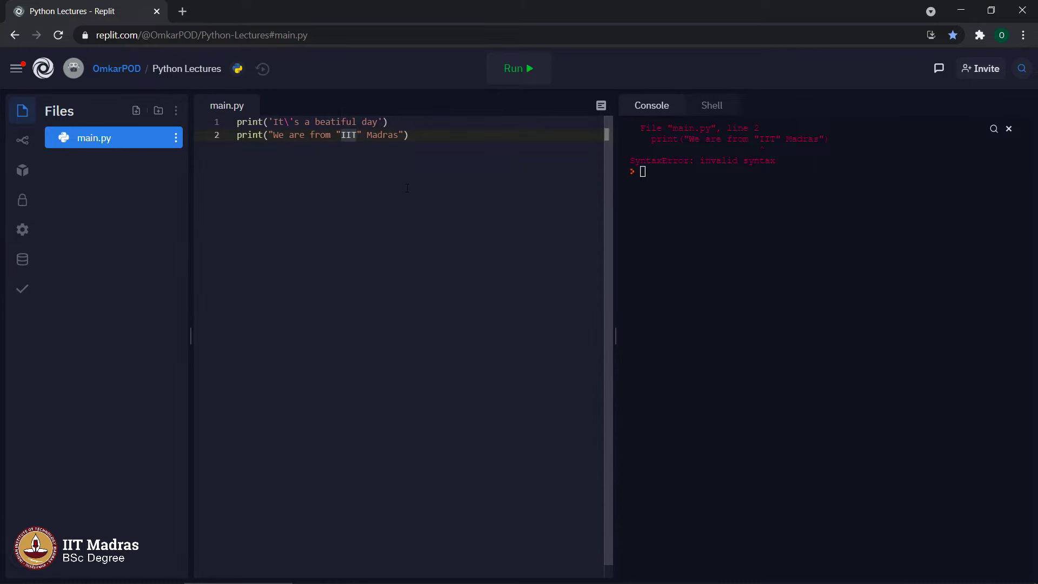
{"action": "key", "text": "shift+Right"}
{"action": "key", "text": "Right"}
{"action": "key", "text": "Right"}
{"action": "key", "text": "Right"}
{"action": "key", "text": "Right"}
{"action": "key", "text": "Right"}
{"action": "key", "text": "Right"}
{"action": "key", "text": "shift+Right"}
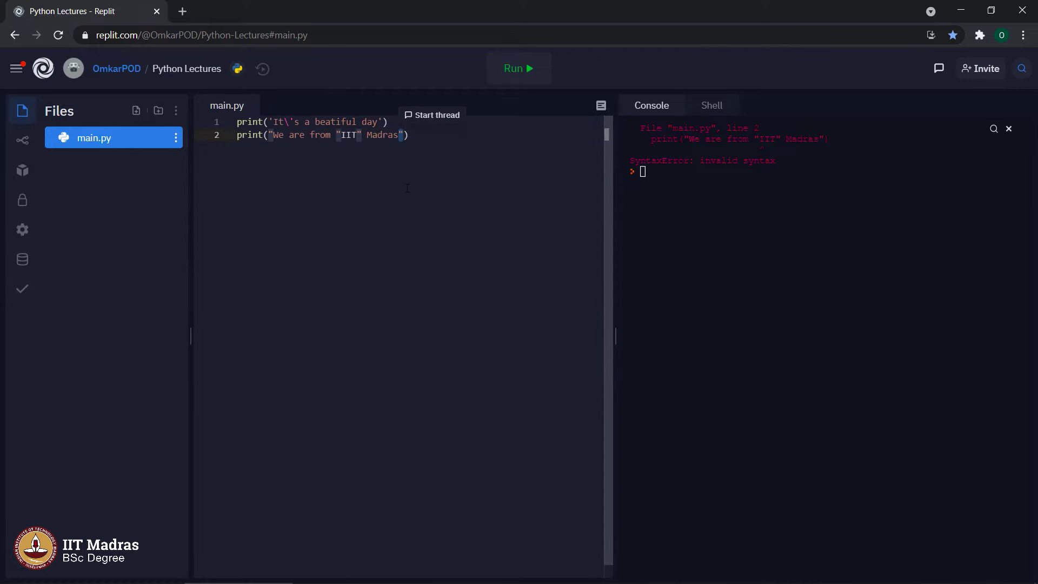
{"action": "key", "text": "Left"}
{"action": "key", "text": "Left"}
{"action": "key", "text": "Left"}
{"action": "key", "text": "Left"}
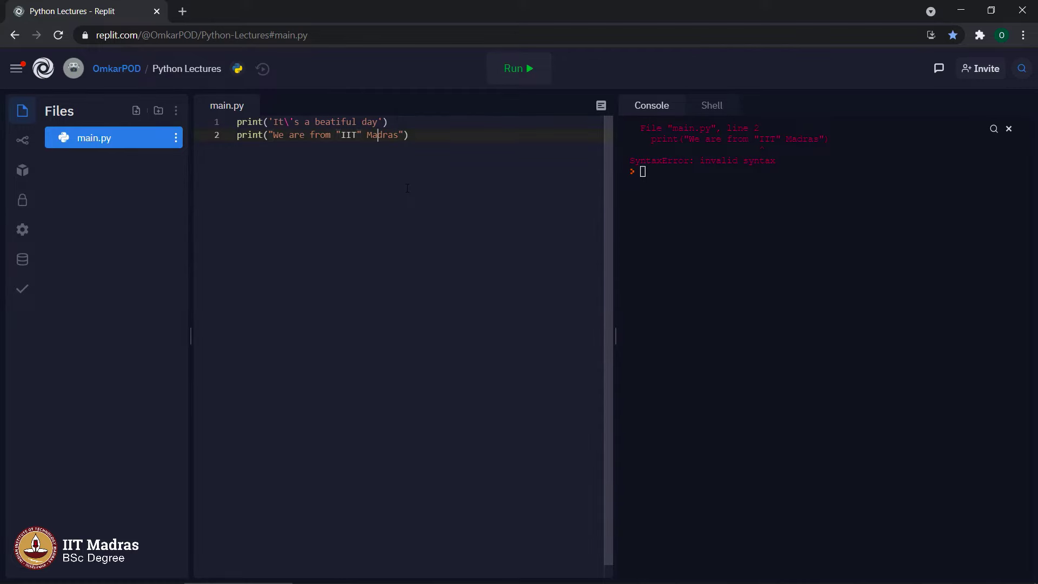
{"action": "key", "text": "Left"}
{"action": "key", "text": "Left"}
{"action": "key", "text": "Left"}
Step: Put backslashes before both quotes around IIT on line 2 and run it
{"action": "key", "text": "Left"}
{"action": "key", "text": "Left"}
{"action": "key", "text": "Left"}
{"action": "type", "text": "\\"}
{"action": "key", "text": "Right"}
{"action": "key", "text": "Right"}
{"action": "key", "text": "Right"}
{"action": "key", "text": "Right"}
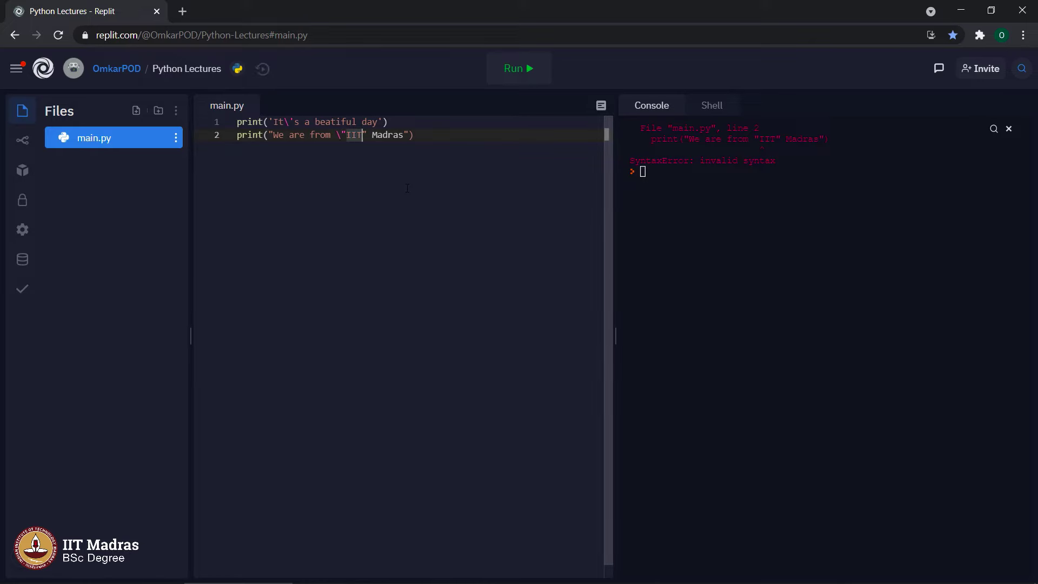
{"action": "type", "text": "\\"}
{"action": "key", "text": "ctrl+Return"}
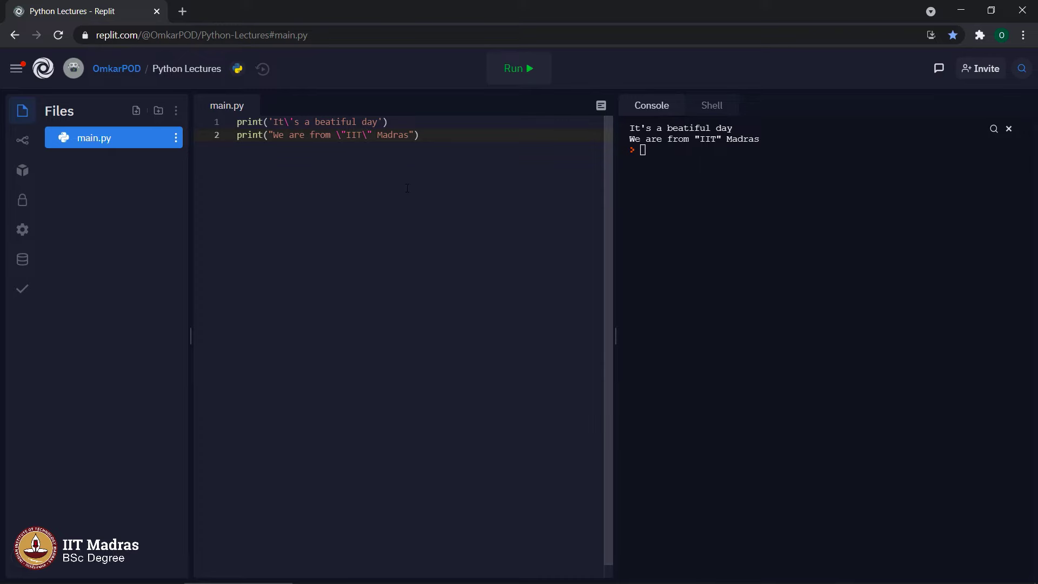
Step: Add line 3 print('My name is Omkar. I am from Pune.') and run it
{"action": "key", "text": "Return"}
{"action": "type", "text": "print('')"}
{"action": "type", "text": "My name is Omkar. I am from Pune."}
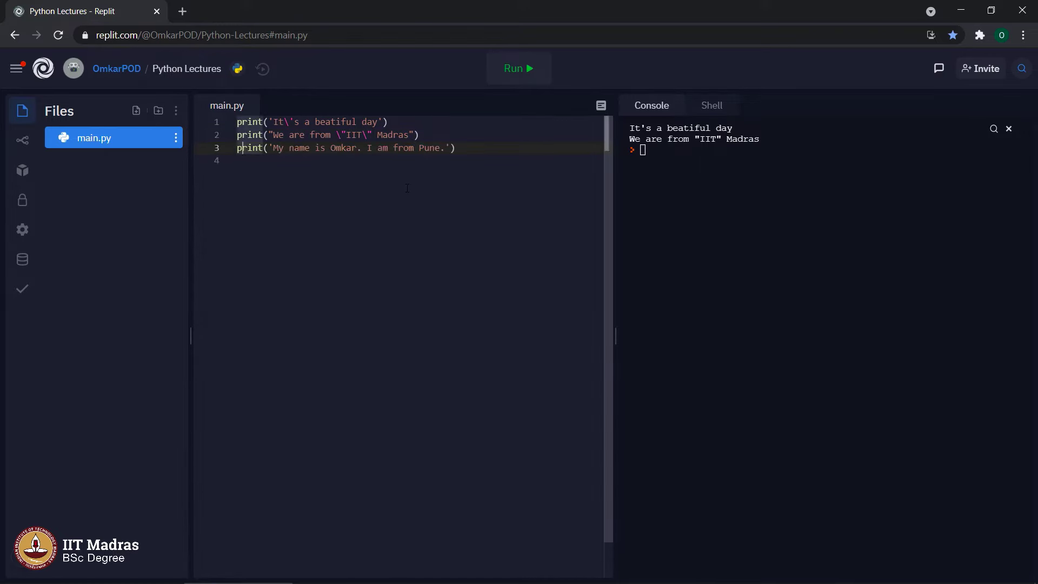
{"action": "key", "text": "ctrl+Right"}
{"action": "key", "text": "ctrl+Right"}
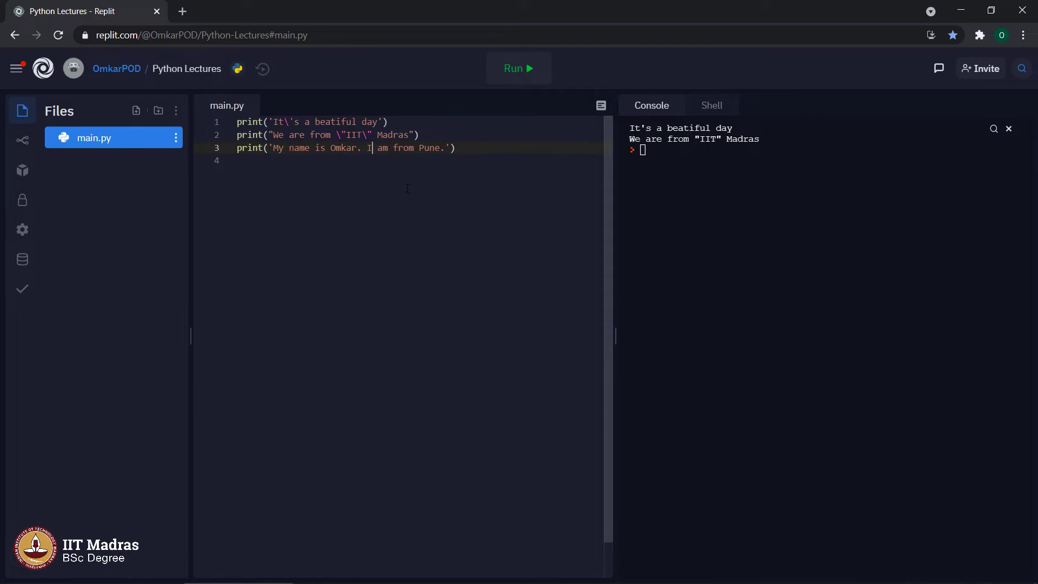
{"action": "key", "text": "ctrl+Right"}
{"action": "key", "text": "ctrl+Right"}
{"action": "key", "text": "ctrl+Right"}
{"action": "key", "text": "Right"}
{"action": "key", "text": "ctrl+Return"}
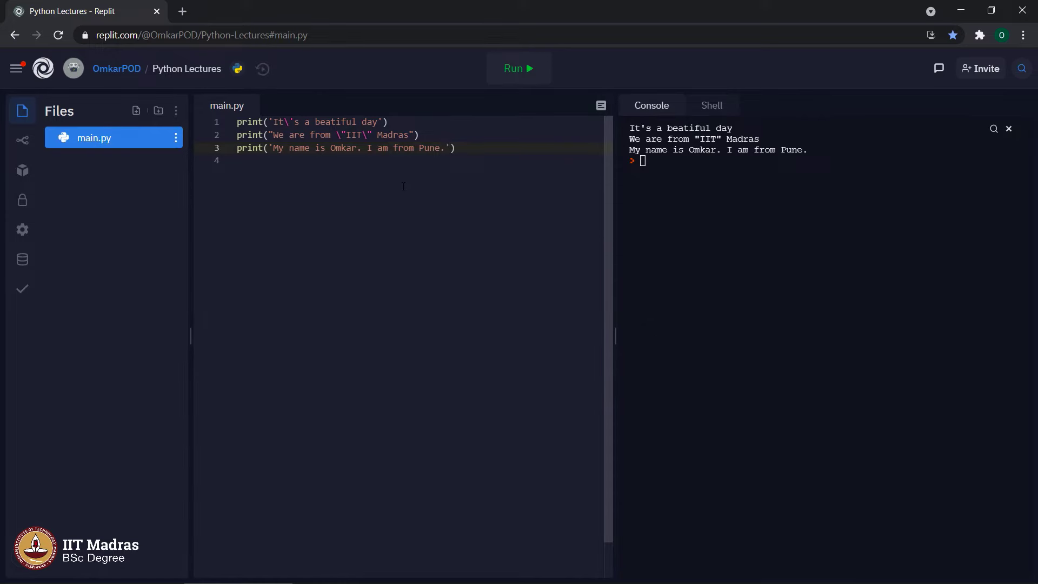
Step: Remove the extra spaces between Omkar. and I on line 3
{"action": "left_click_drag", "start_coordinate": [368, 148], "coordinate": [363, 148]}
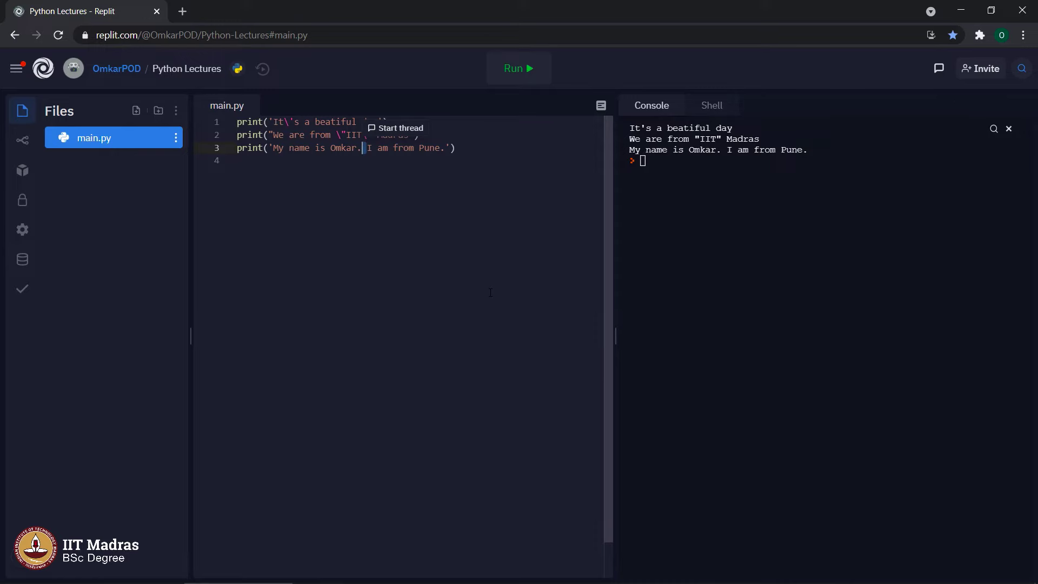
{"action": "key", "text": "Right"}
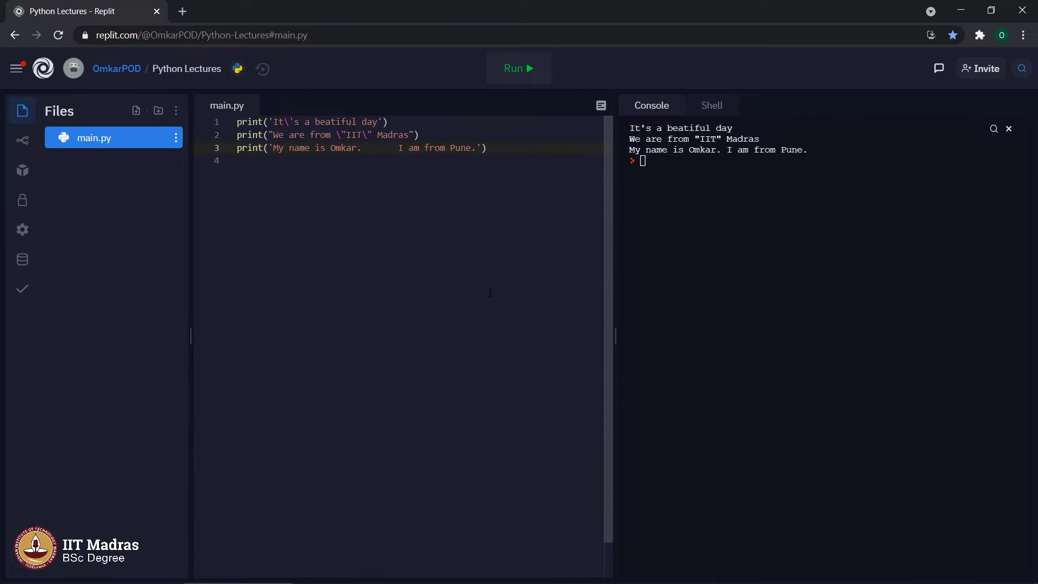
{"action": "key", "text": "BackSpace"}
{"action": "key", "text": "BackSpace"}
{"action": "key", "text": "BackSpace"}
{"action": "key", "text": "BackSpace"}
{"action": "key", "text": "BackSpace"}
{"action": "key", "text": "BackSpace"}
Step: Paste line 3 onto line 4, replace the space after Omkar. with \t, run, and highlight the console gap
{"action": "key", "text": "Down"}
{"action": "type", "text": "print('My name is Omkar. I am from Pune.')"}
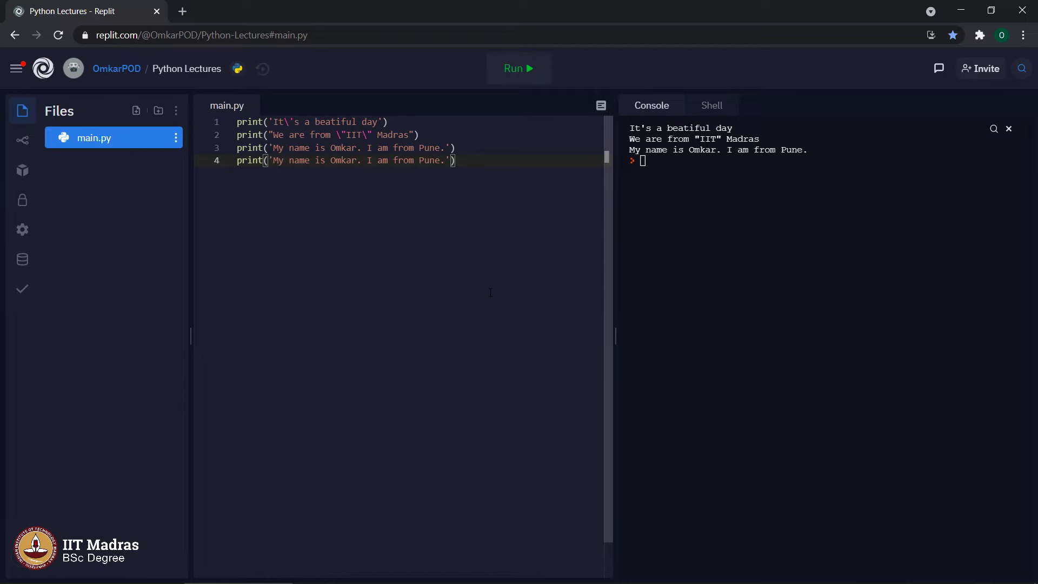
{"action": "left_click", "coordinate": [372, 160]}
{"action": "key", "text": "BackSpace"}
{"action": "type", "text": "\\"}
{"action": "type", "text": "t"}
{"action": "key", "text": "ctrl+Return"}
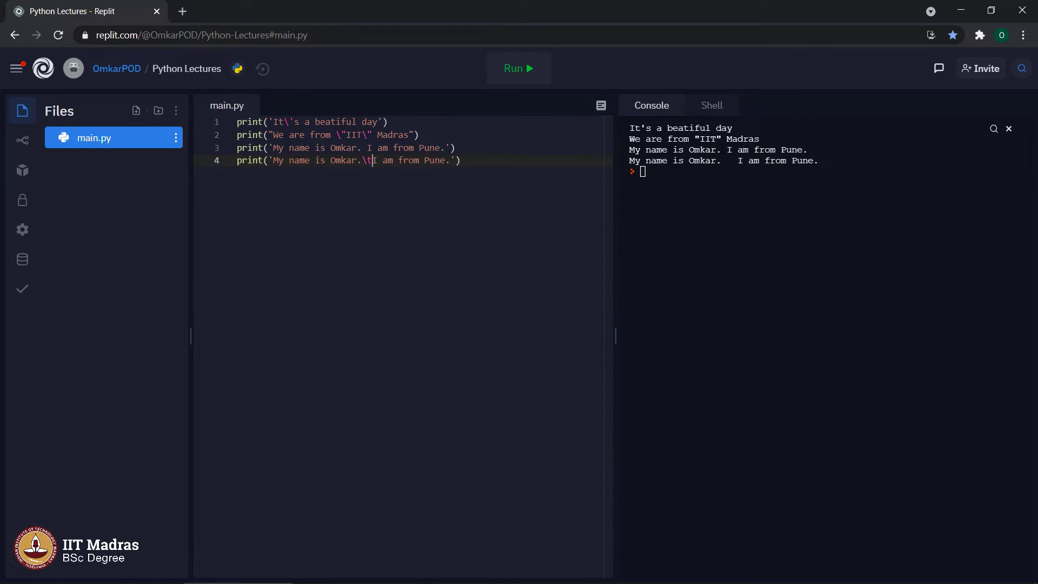
{"action": "left_click", "coordinate": [724, 150]}
{"action": "left_click_drag", "start_coordinate": [721, 160], "coordinate": [740, 160]}
Step: Rerun the program with the doubled tab on line 4 and highlight the wider console gap
{"action": "left_click", "coordinate": [395, 191]}
{"action": "type", "text": "\\t"}
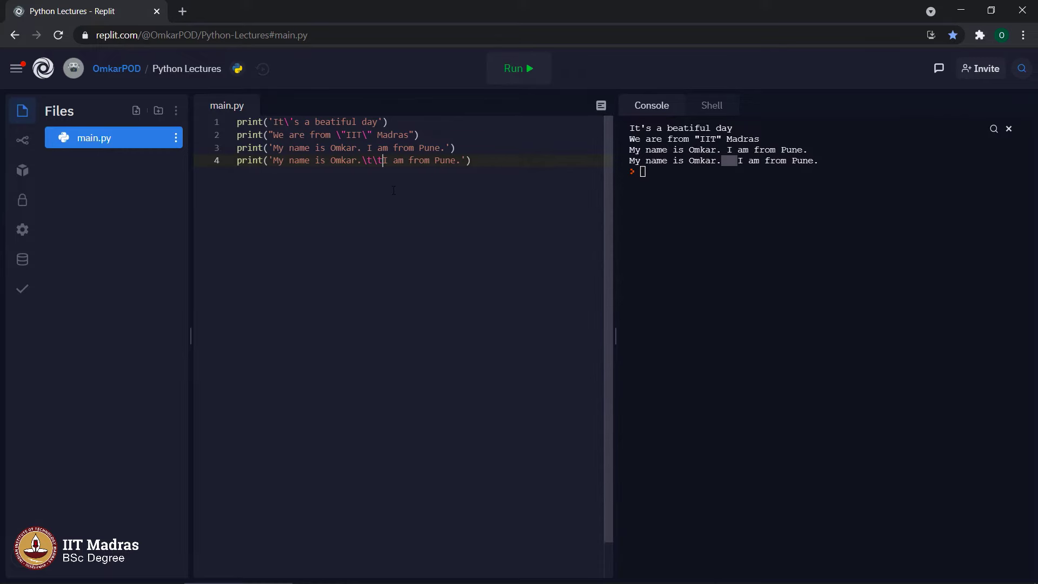
{"action": "key", "text": "ctrl+Return"}
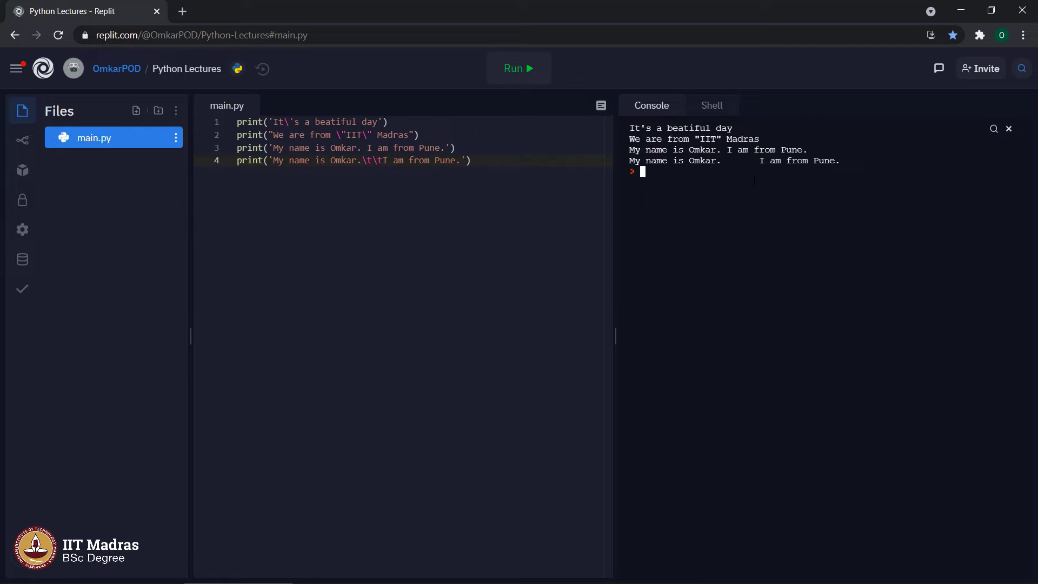
{"action": "left_click_drag", "start_coordinate": [722, 159], "coordinate": [759, 160]}
Step: Inspect the two \t escapes between the sentences on line 4
{"action": "left_click", "coordinate": [503, 160]}
{"action": "left_click", "coordinate": [372, 160]}
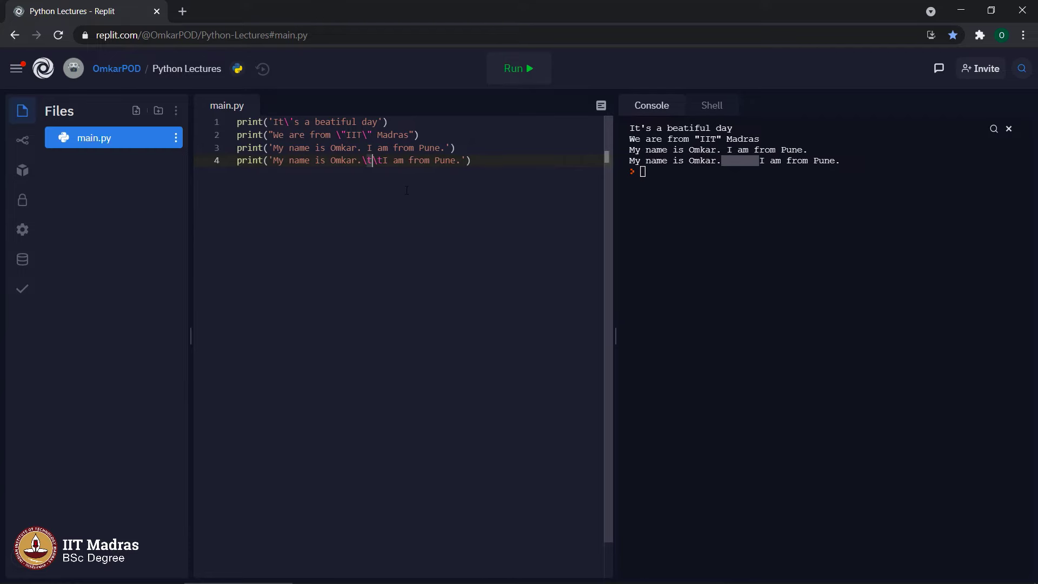
{"action": "key", "text": "shift+Left"}
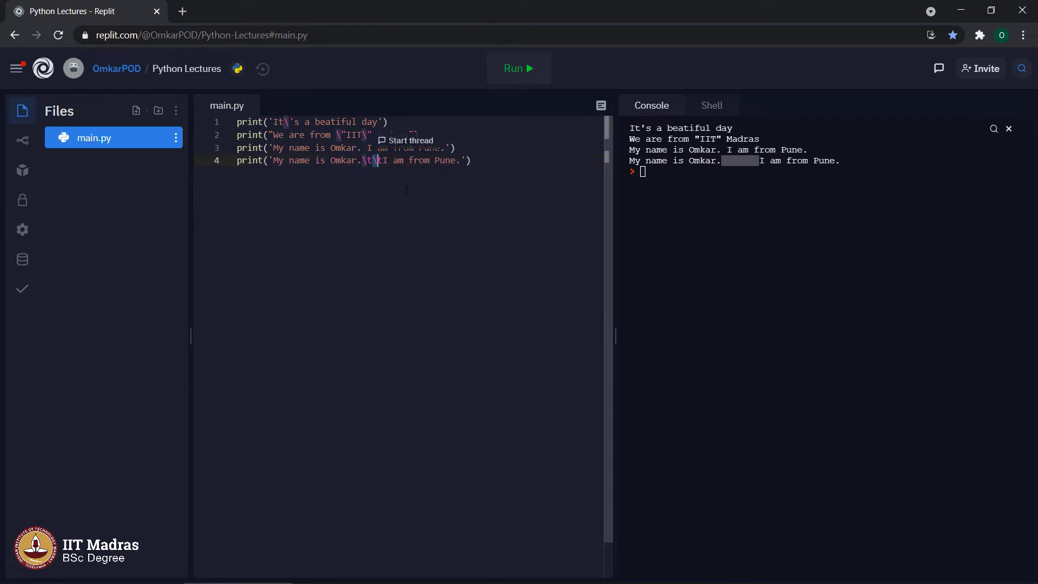
{"action": "key", "text": "shift+Right"}
{"action": "key", "text": "shift+Right"}
{"action": "left_click", "coordinate": [378, 160]}
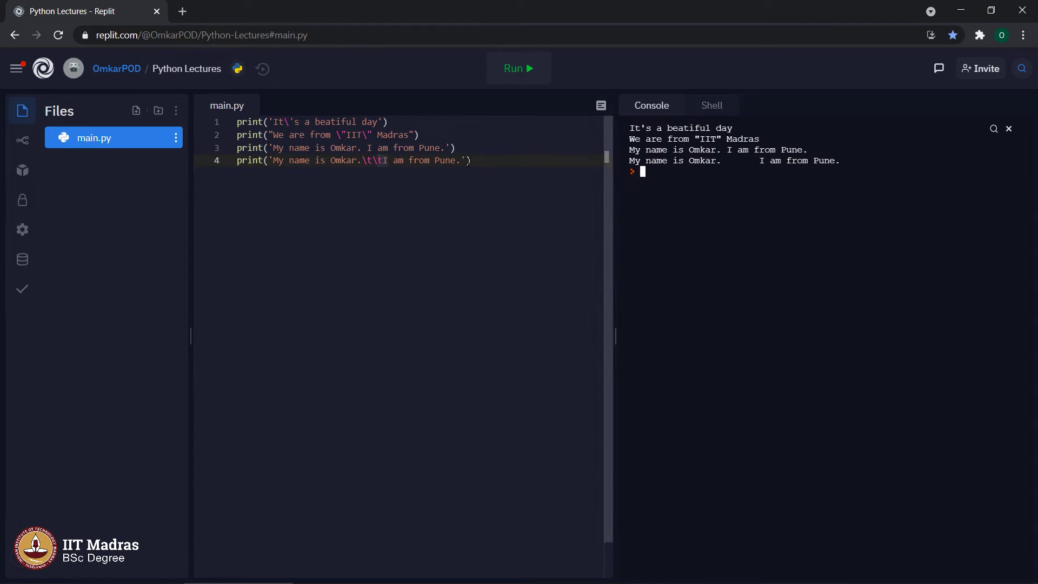
{"action": "left_click", "coordinate": [475, 147]}
Step: Remove the space between the sentences on line 3, undoing an accidental line deletion
{"action": "key", "text": "shift+Home"}
{"action": "key", "text": "BackSpace"}
{"action": "key", "text": "BackSpace"}
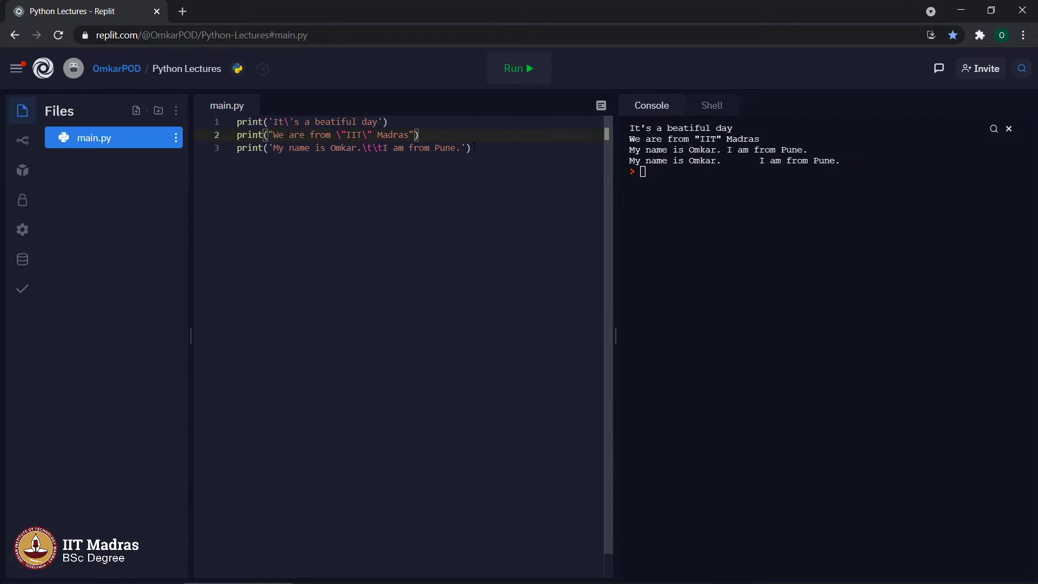
{"action": "key", "text": "Down"}
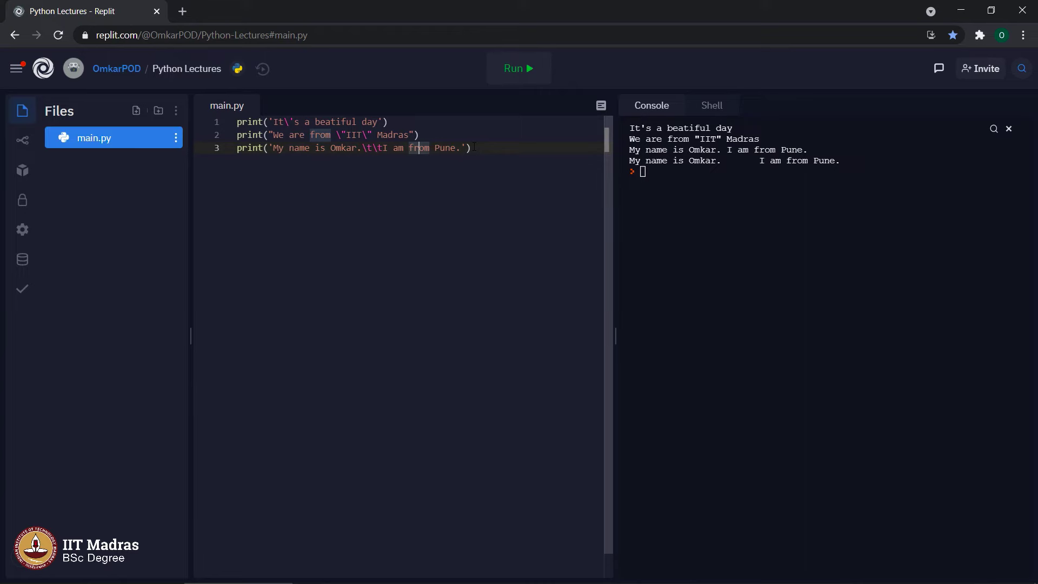
{"action": "key", "text": "ctrl+z"}
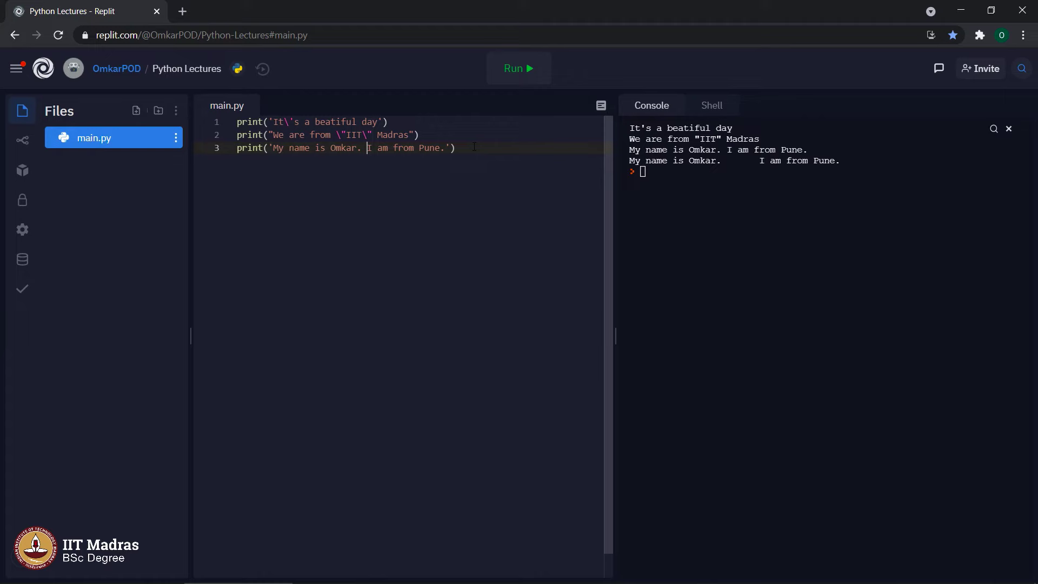
{"action": "key", "text": "shift+Right"}
{"action": "key", "text": "shift+Right"}
{"action": "key", "text": "shift+Right"}
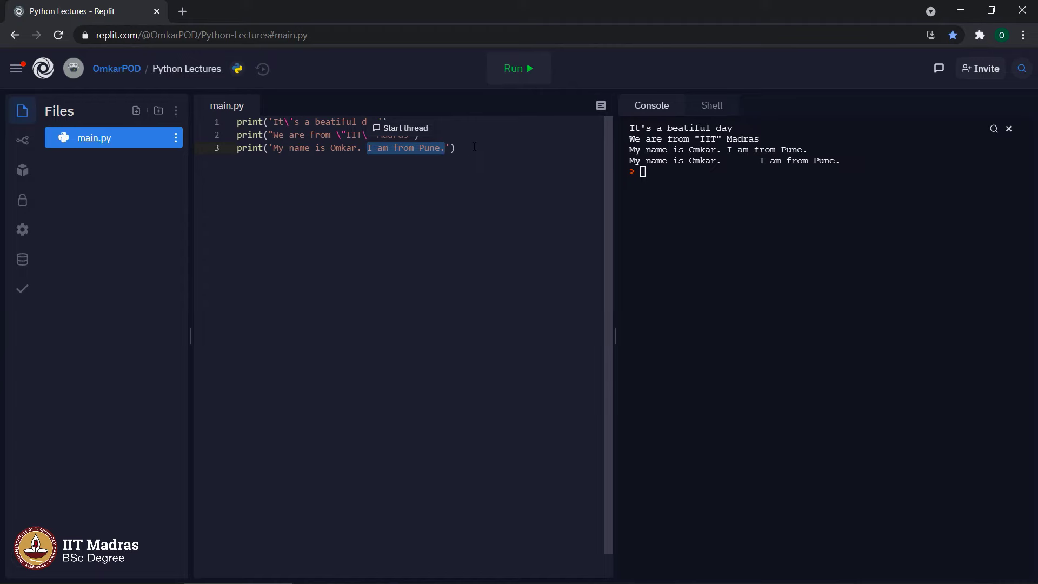
{"action": "key", "text": "Left"}
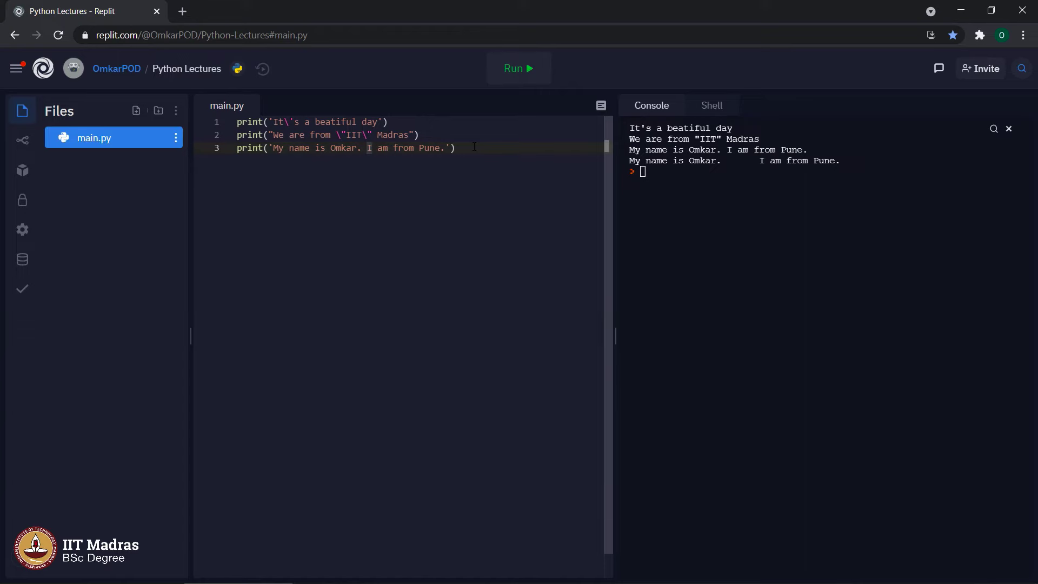
{"action": "key", "text": "BackSpace"}
{"action": "type", "text": "\\"}
{"action": "type", "text": "n"}
Step: Rerun and highlight 'My name is Omkar.' and 'I am from Pune.' on separate console lines
{"action": "key", "text": "ctrl+Return"}
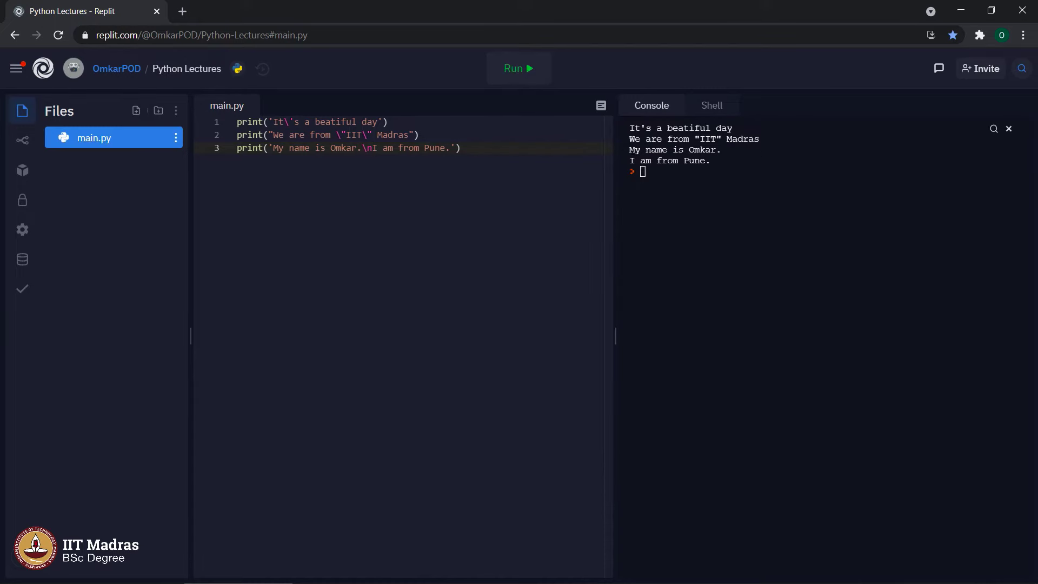
{"action": "left_click_drag", "start_coordinate": [629, 150], "coordinate": [721, 149]}
{"action": "left_click_drag", "start_coordinate": [713, 161], "coordinate": [629, 160]}
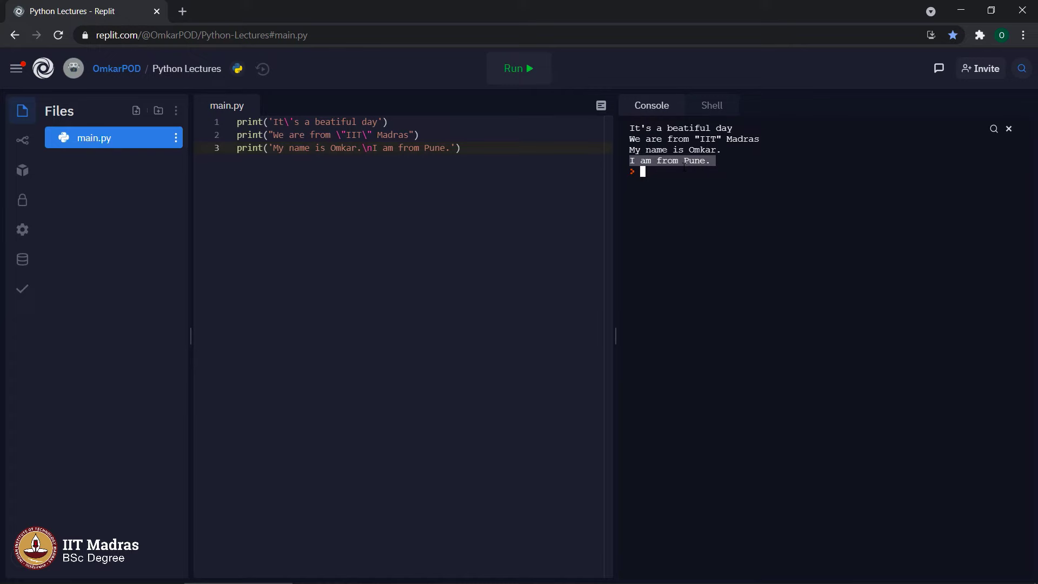
{"action": "left_click", "coordinate": [728, 182]}
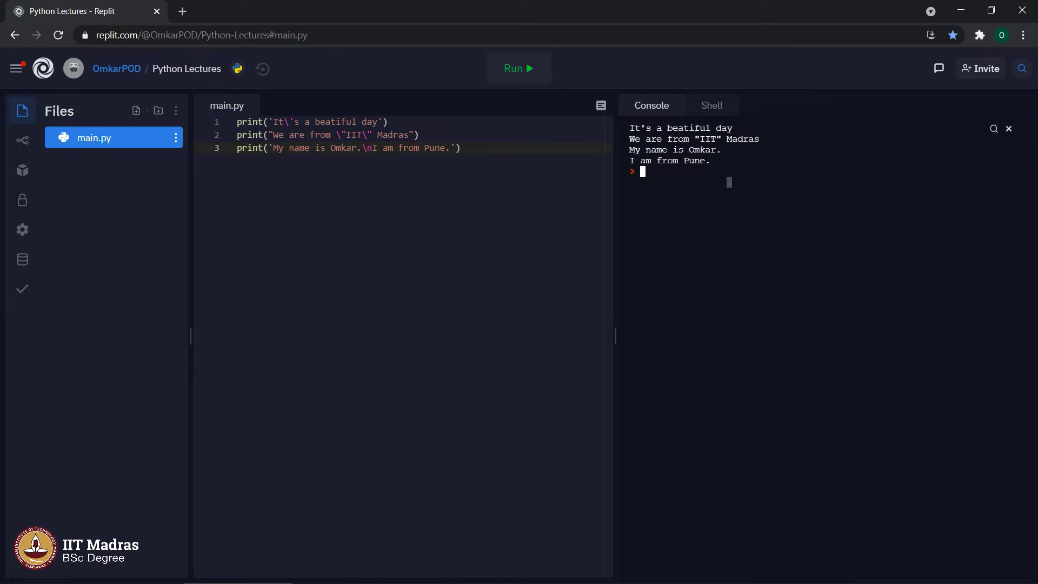
{"action": "left_click_drag", "start_coordinate": [733, 162], "coordinate": [630, 150]}
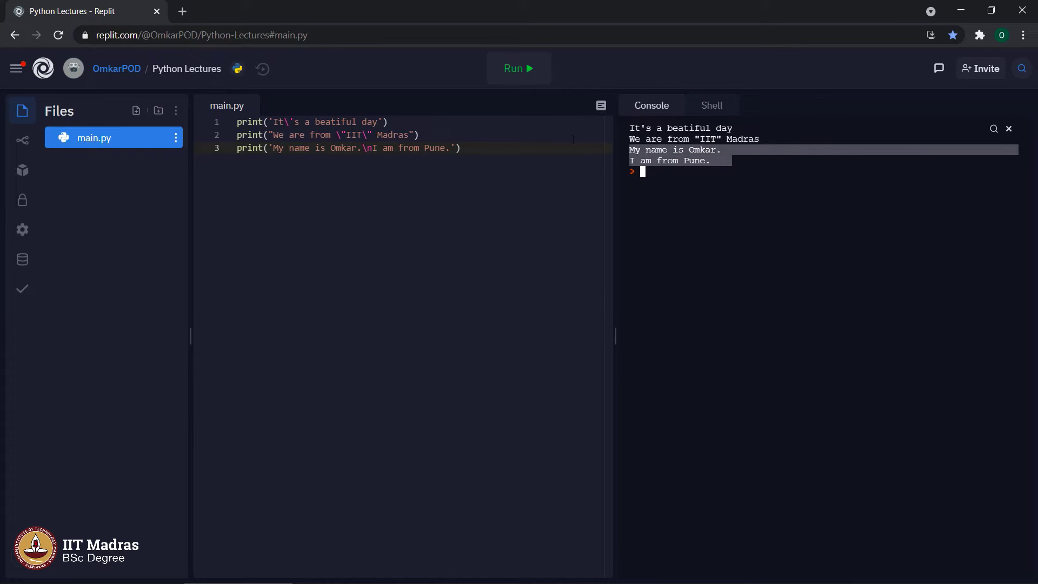
Step: Highlight the \n escape in line 3's code
{"action": "left_click_drag", "start_coordinate": [461, 148], "coordinate": [237, 147]}
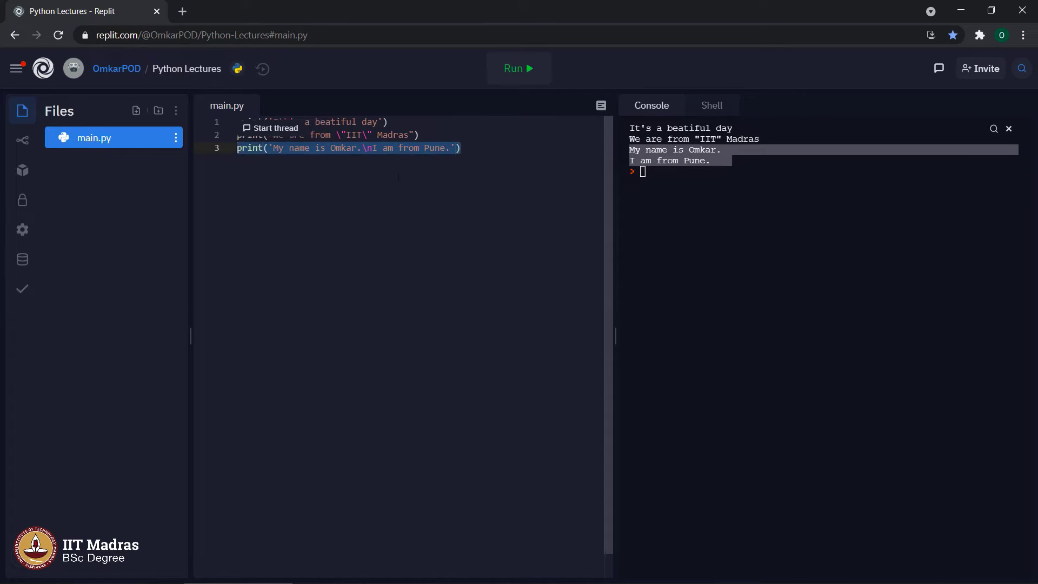
{"action": "key", "text": "Right"}
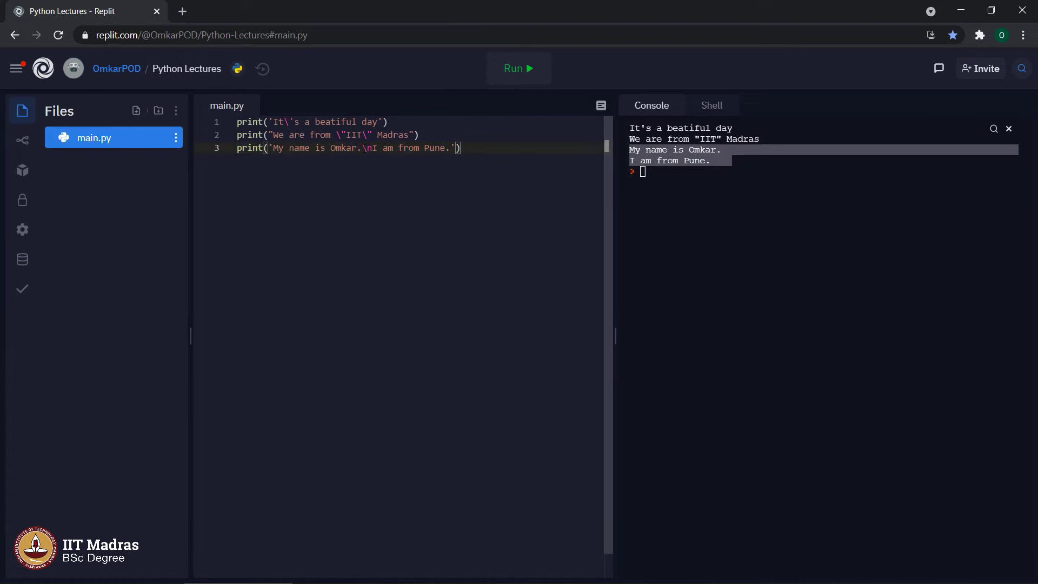
{"action": "left_click_drag", "start_coordinate": [363, 148], "coordinate": [372, 148]}
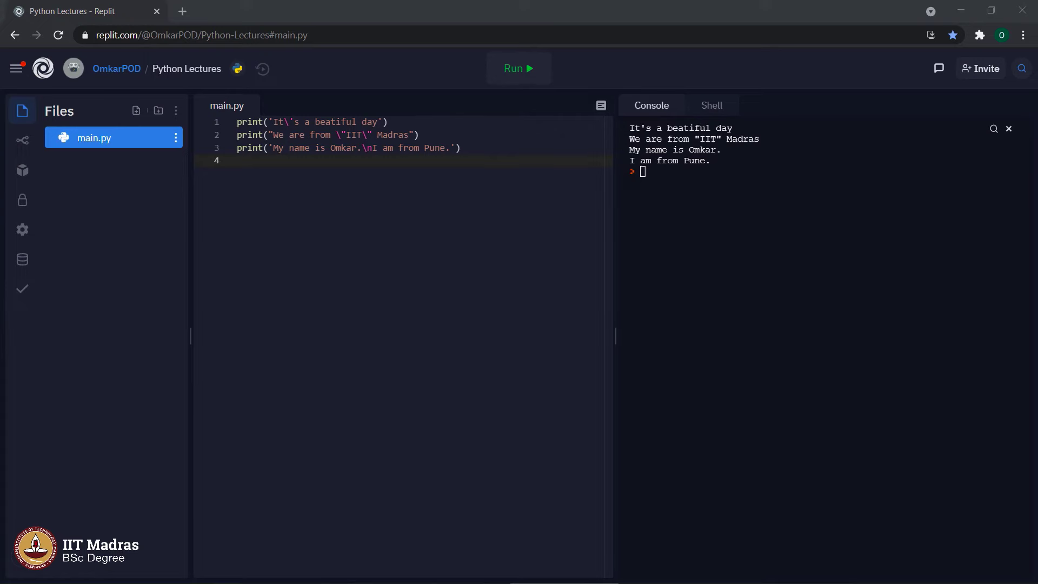
Step: Copy lines 1–2 below and make line 9 double-quoted, dropping the backslash in It's
{"action": "left_click_drag", "start_coordinate": [420, 134], "coordinate": [229, 119]}
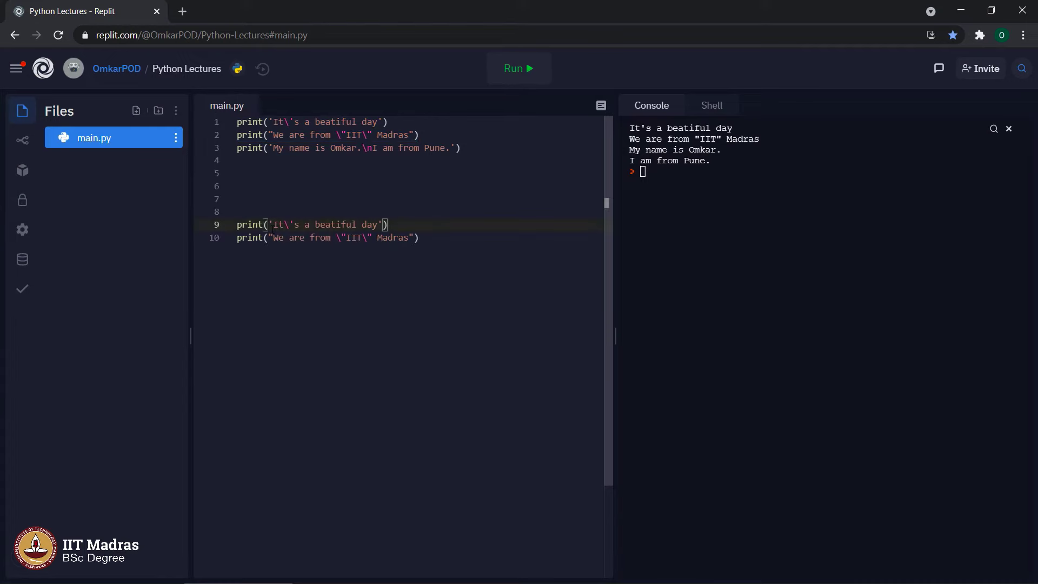
{"action": "left_click", "coordinate": [274, 224]}
{"action": "key", "text": "BackSpace"}
{"action": "type", "text": "\""}
{"action": "left_click", "coordinate": [386, 225]}
{"action": "key", "text": "BackSpace"}
{"action": "type", "text": "\""}
{"action": "left_click", "coordinate": [289, 225]}
{"action": "key", "text": "BackSpace"}
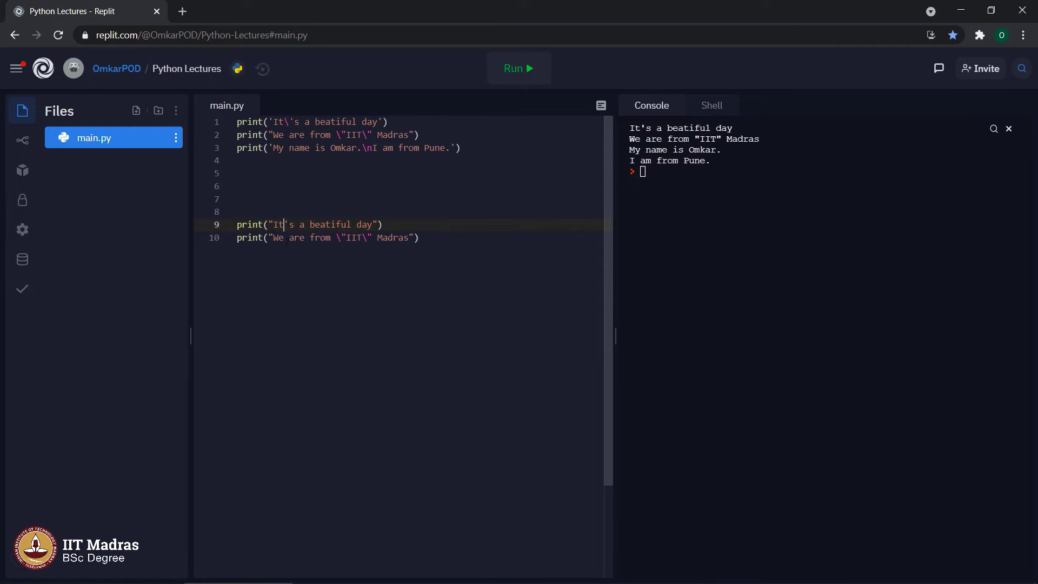
{"action": "key", "text": "Up"}
Step: Make line 10 single-quoted, removing the backslashes around IIT
{"action": "left_click", "coordinate": [276, 238]}
{"action": "key", "text": "BackSpace"}
{"action": "type", "text": "'"}
{"action": "key", "text": "End"}
{"action": "key", "text": "Left"}
{"action": "key", "text": "BackSpace"}
{"action": "type", "text": "'"}
{"action": "left_click", "coordinate": [368, 237]}
{"action": "key", "text": "BackSpace"}
{"action": "left_click", "coordinate": [341, 238]}
{"action": "key", "text": "BackSpace"}
{"action": "key", "text": "Return"}
Step: Correct 'beatiful' to 'beautiful' on lines 9 and 1, then select new lines 9–10
{"action": "left_click", "coordinate": [324, 224]}
{"action": "type", "text": "u"}
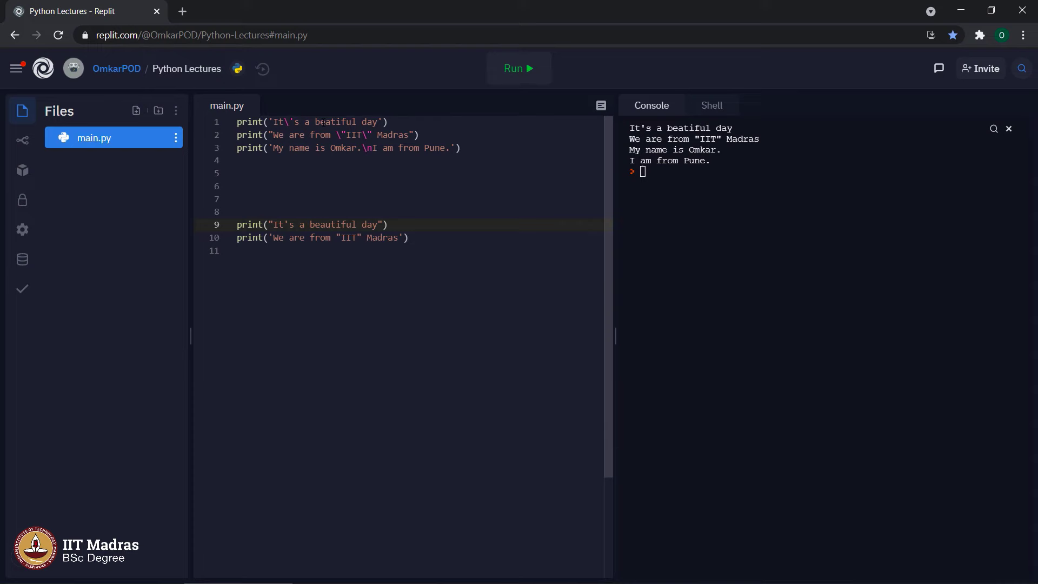
{"action": "left_click", "coordinate": [332, 122]}
{"action": "type", "text": "u"}
{"action": "left_click", "coordinate": [269, 249]}
{"action": "left_click_drag", "start_coordinate": [409, 238], "coordinate": [214, 226]}
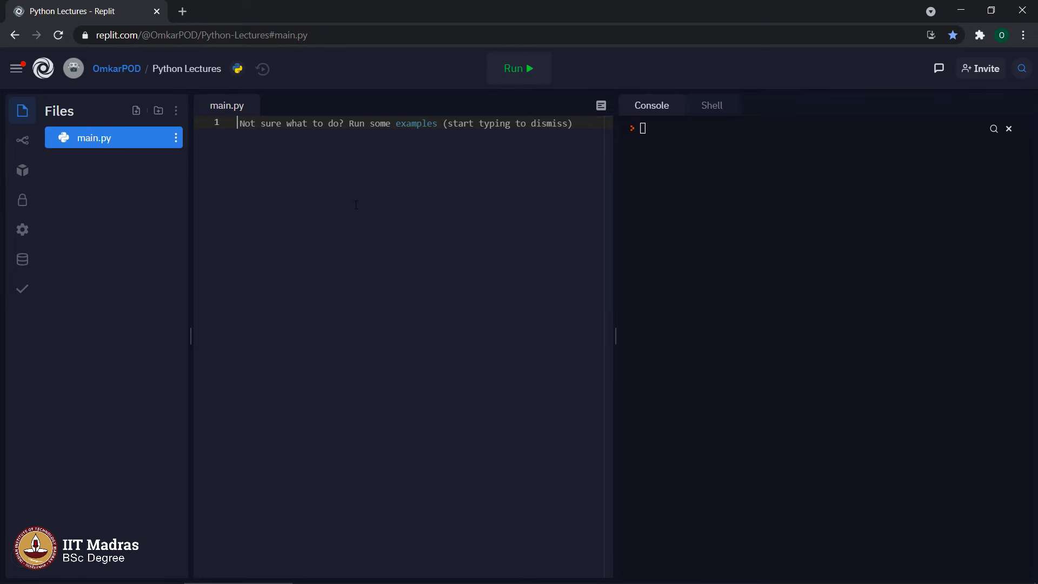
Step: Paste x = 'This is a string', y = "This is also a string" with print(x), print(y), and run
{"action": "type", "text": "x = 'This is a string' y = \"This is also a string\" print(x) print(y)"}
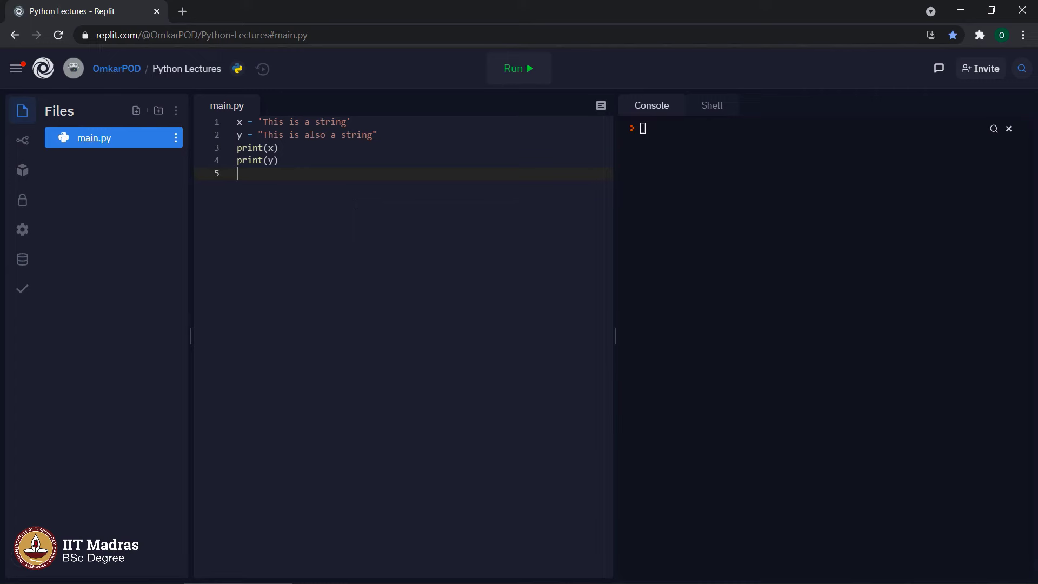
{"action": "key", "text": "Up"}
{"action": "key", "text": "Up"}
{"action": "key", "text": "Up"}
{"action": "key", "text": "Right"}
{"action": "key", "text": "Right"}
{"action": "key", "text": "Right"}
{"action": "key", "text": "Right"}
{"action": "key", "text": "Right"}
{"action": "key", "text": "Right"}
{"action": "key", "text": "Down"}
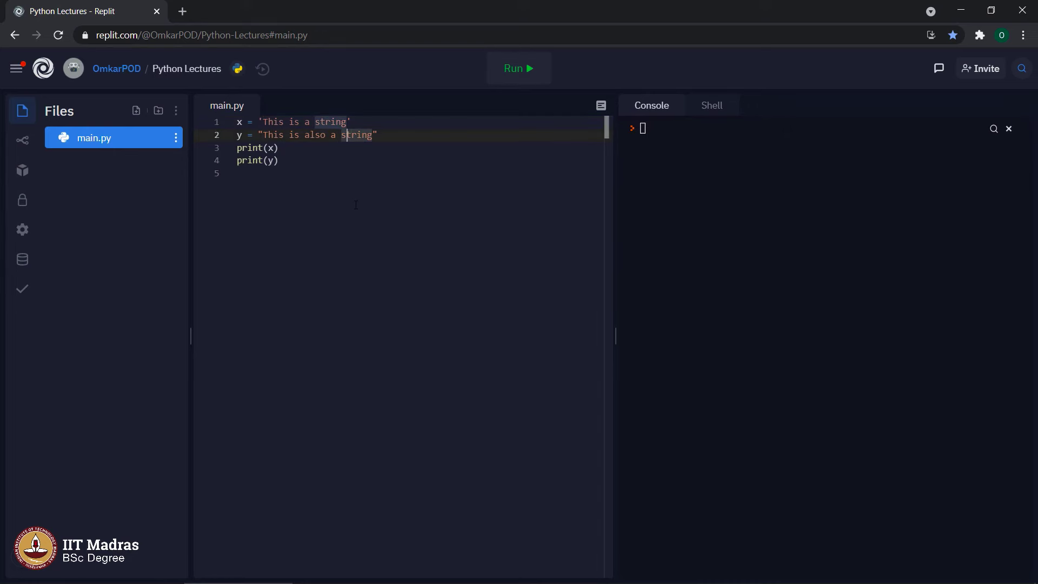
{"action": "key", "text": "Left"}
{"action": "key", "text": "Left"}
{"action": "key", "text": "Left"}
{"action": "key", "text": "Left"}
{"action": "key", "text": "Left"}
{"action": "key", "text": "Left"}
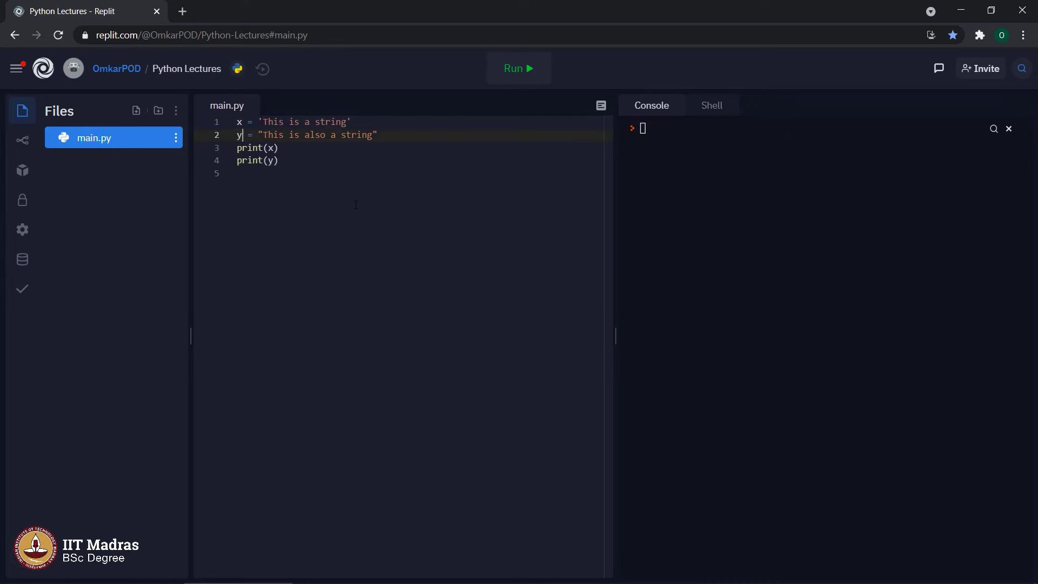
{"action": "key", "text": "End"}
{"action": "key", "text": "Down"}
{"action": "key", "text": "Down"}
{"action": "key", "text": "Down"}
{"action": "key", "text": "ctrl+Return"}
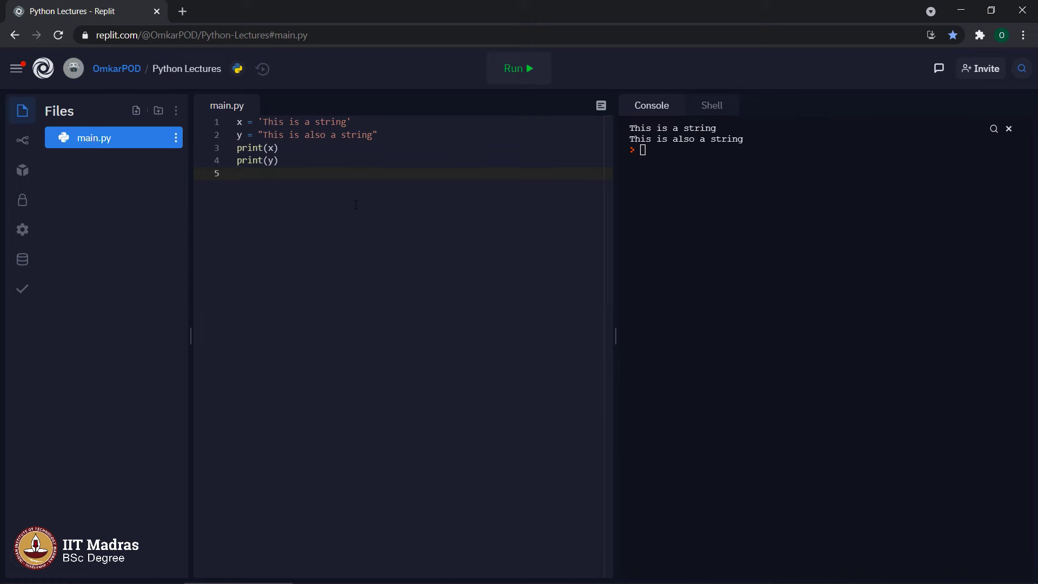
Step: Insert z = 'first line / second line / third line' as a single-quoted string on new line 3
{"action": "key", "text": "Up"}
{"action": "key", "text": "Up"}
{"action": "key", "text": "Home"}
{"action": "key", "text": "Return"}
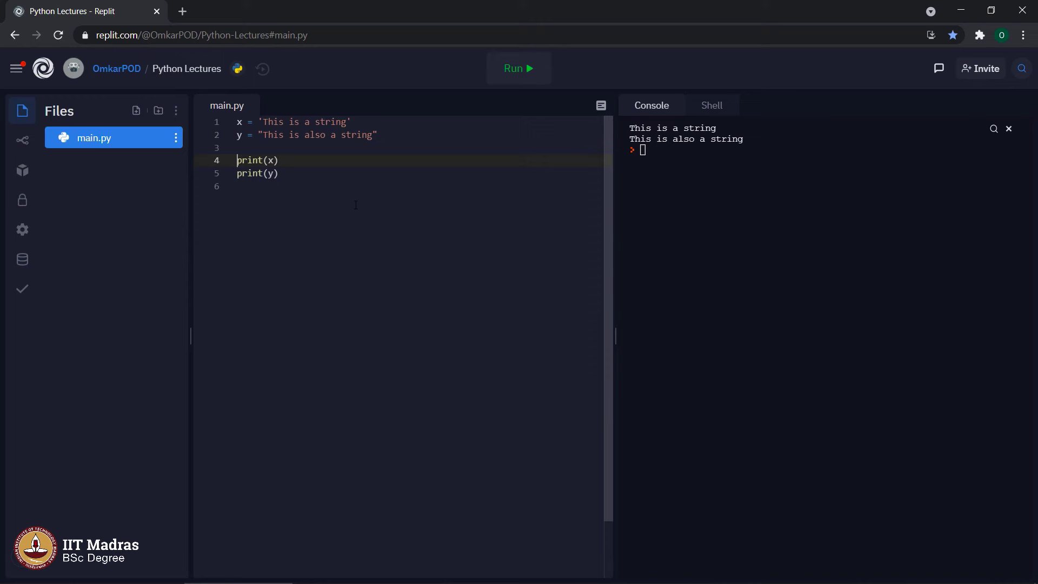
{"action": "key", "text": "Up"}
{"action": "type", "text": "z = "}
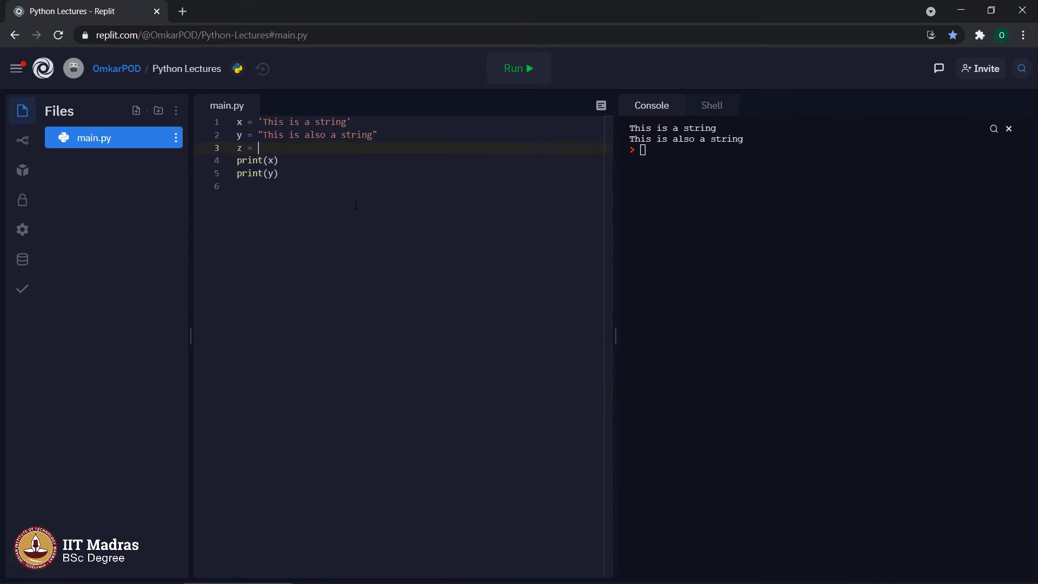
{"action": "type", "text": "'first line"}
{"action": "key", "text": "Return"}
{"action": "type", "text": "second line"}
{"action": "key", "text": "Return"}
{"action": "type", "text": "third line"}
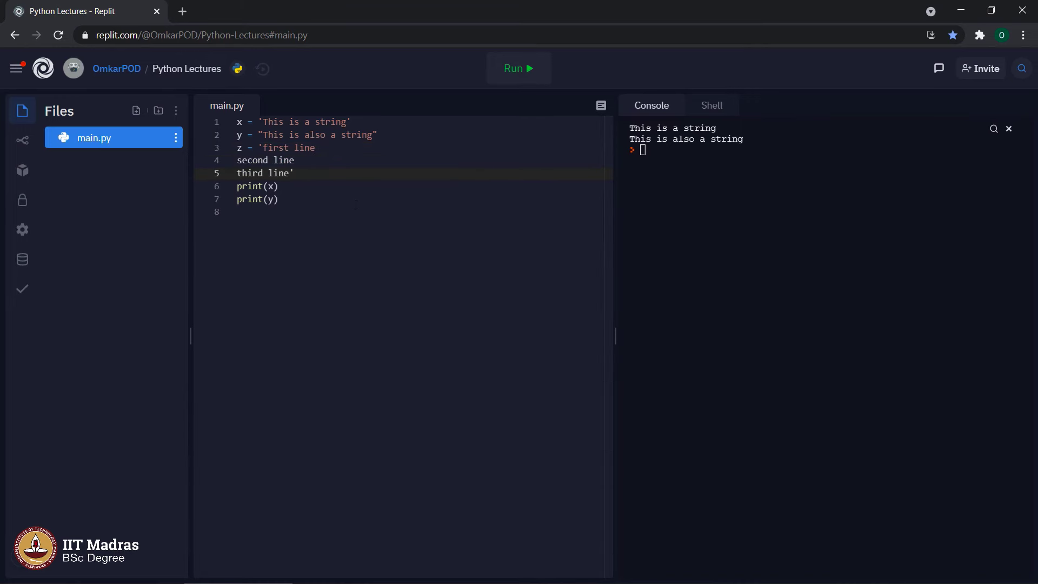
Step: Add print(z) at the end and run, producing SyntaxError: EOL while scanning string literal
{"action": "left_click", "coordinate": [356, 209]}
{"action": "type", "text": "print("}
{"action": "type", "text": "z"}
{"action": "key", "text": "End"}
{"action": "key", "text": "Return"}
{"action": "key", "text": "ctrl+Return"}
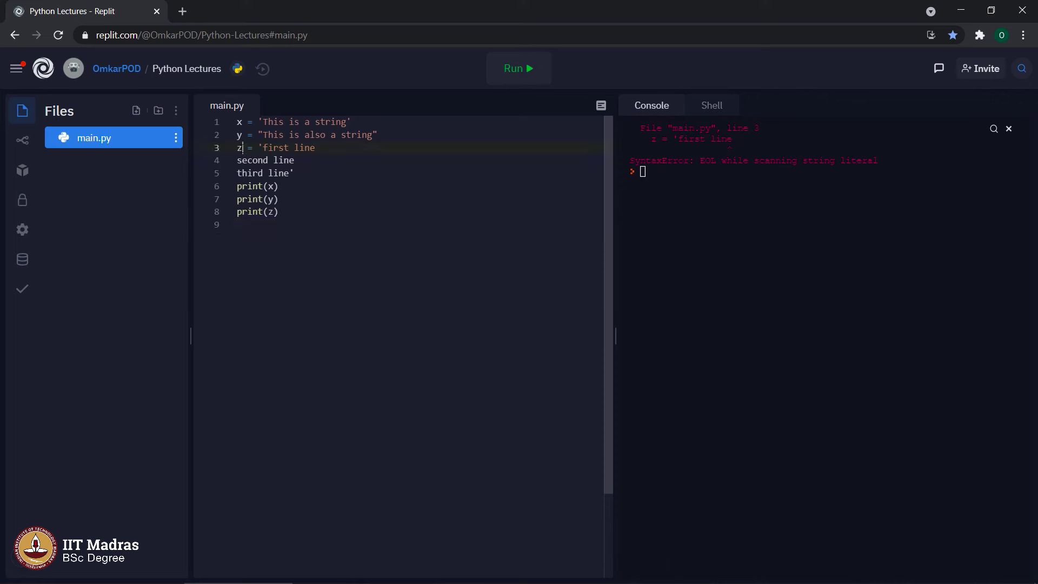
{"action": "left_click", "coordinate": [238, 152]}
{"action": "left_click_drag", "start_coordinate": [238, 148], "coordinate": [316, 148]}
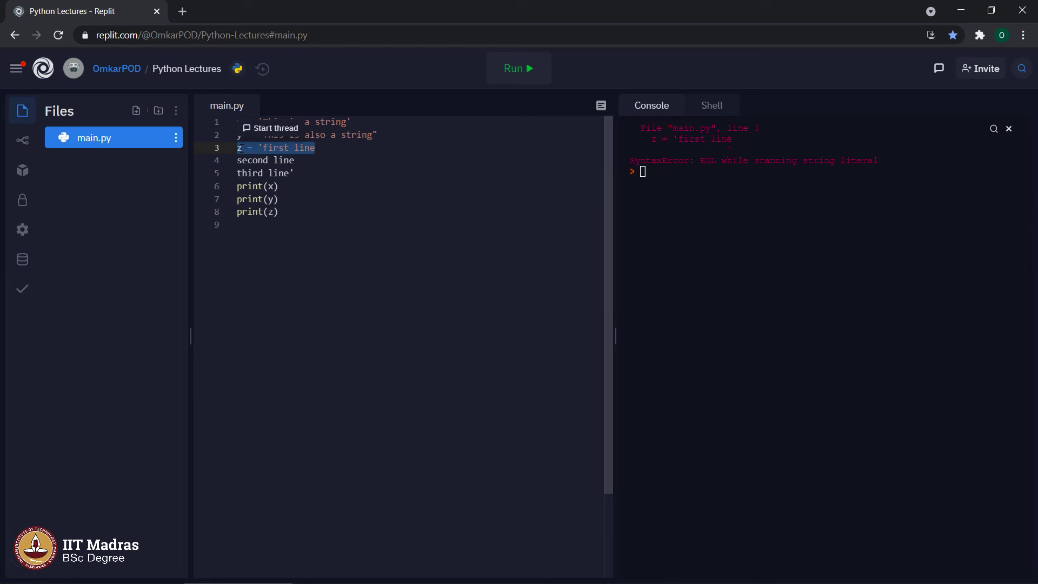
{"action": "left_click", "coordinate": [259, 148]}
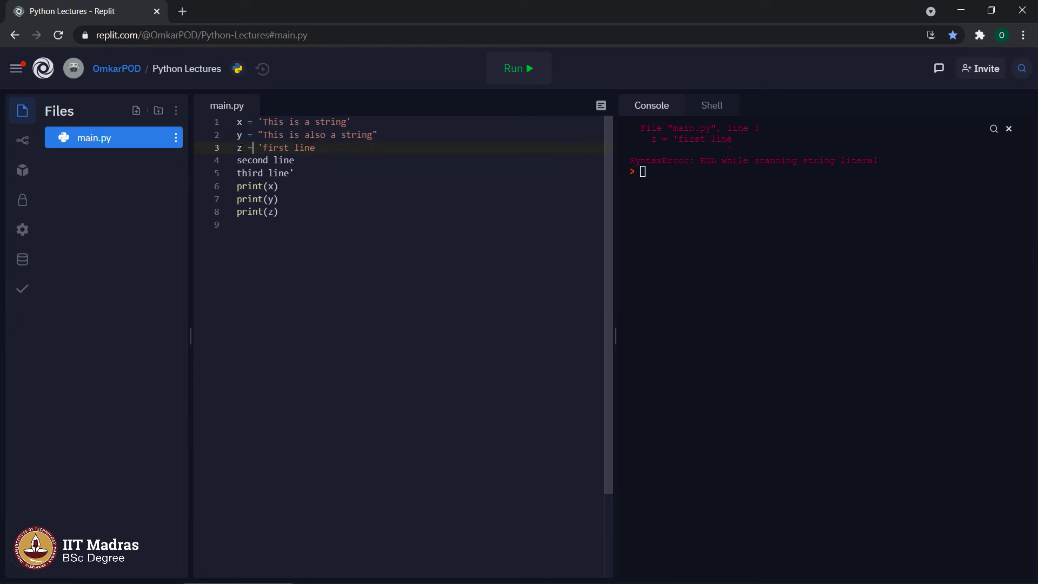
{"action": "key", "text": "shift+Left"}
{"action": "key", "text": "End"}
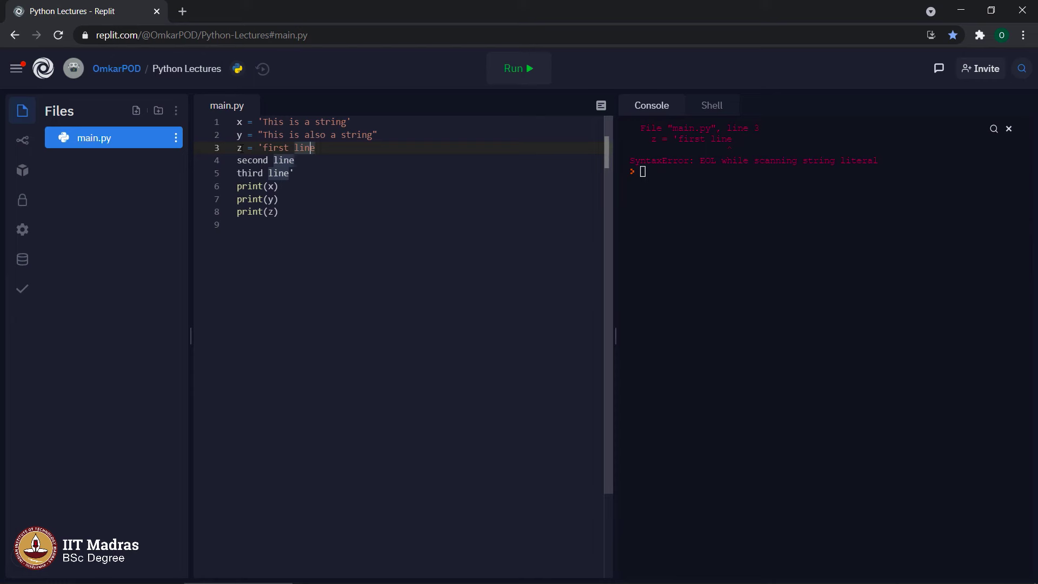
{"action": "key", "text": "ctrl+Left"}
{"action": "key", "text": "ctrl+Left"}
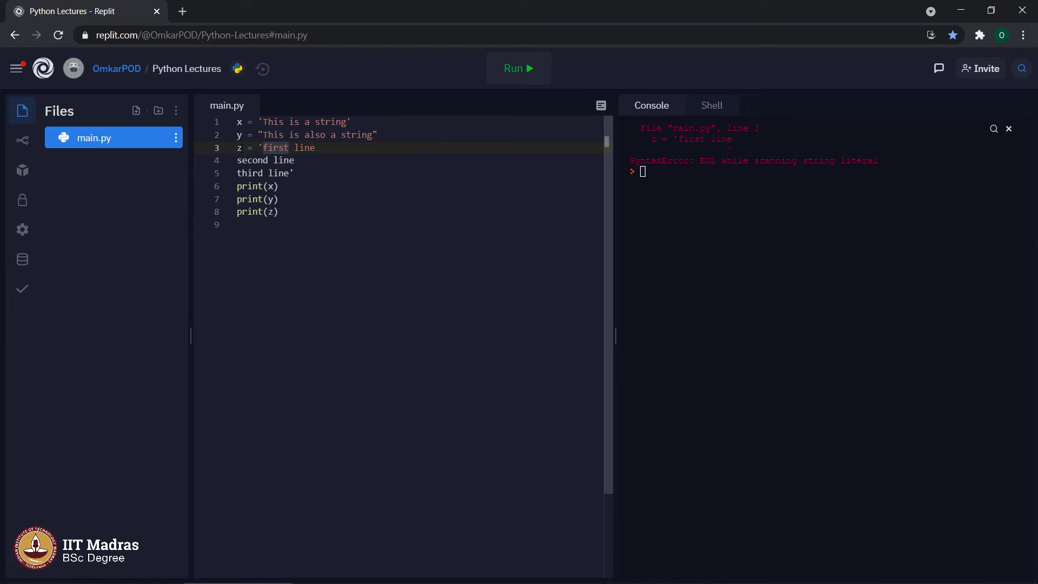
{"action": "key", "text": "Down"}
{"action": "key", "text": "Down"}
{"action": "key", "text": "Down"}
{"action": "key", "text": "Up"}
{"action": "key", "text": "Up"}
{"action": "key", "text": "Up"}
Step: Replace the single quotes before 'first line' and after 'third line' with '''
{"action": "key", "text": "BackSpace"}
{"action": "key", "text": "Escape"}
{"action": "type", "text": "\""}
{"action": "key", "text": "Down"}
{"action": "key", "text": "Down"}
{"action": "key", "text": "End"}
{"action": "key", "text": "BackSpace"}
{"action": "type", "text": "\""}
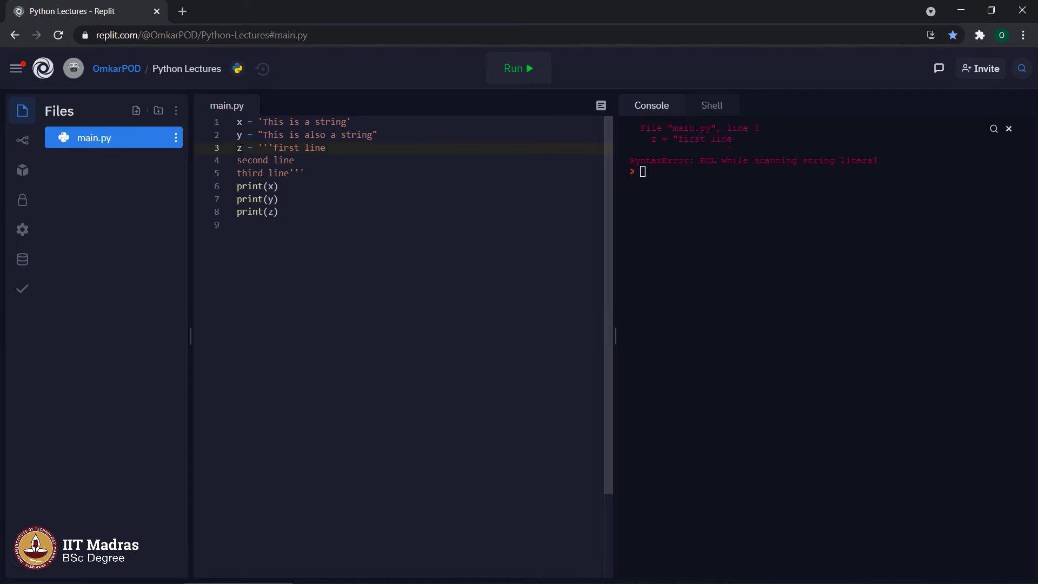
Step: Run to print the three-line string, then add 'forth line' and 'fifth line' inside it
{"action": "key", "text": "ctrl+Return"}
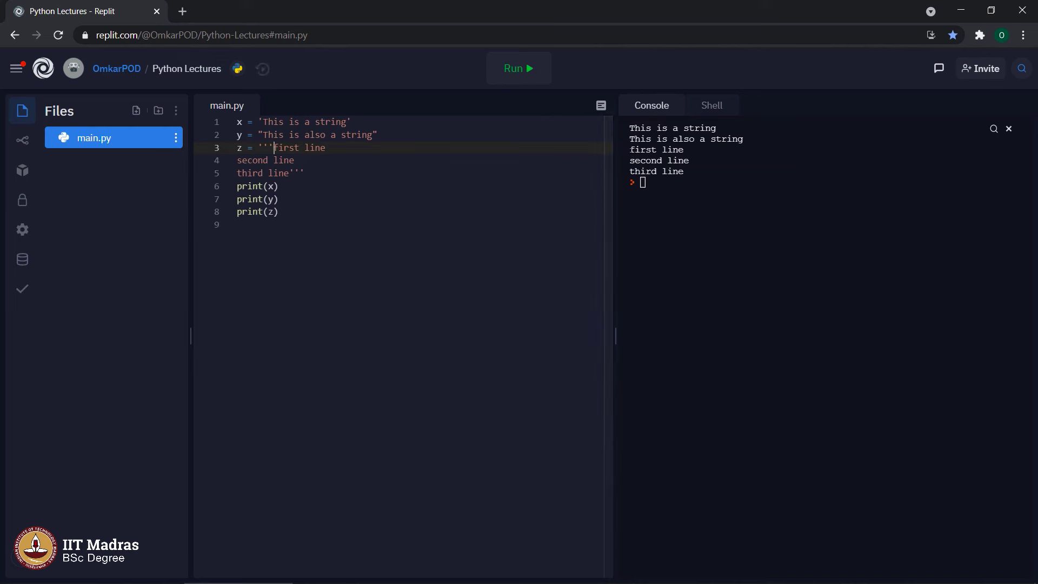
{"action": "mouse_move", "coordinate": [630, 149]}
{"action": "left_mouse_down"}
{"action": "mouse_move", "coordinate": [690, 160]}
{"action": "mouse_move", "coordinate": [686, 172]}
{"action": "left_mouse_up"}
{"action": "key", "text": "Return"}
{"action": "type", "text": "fo"}
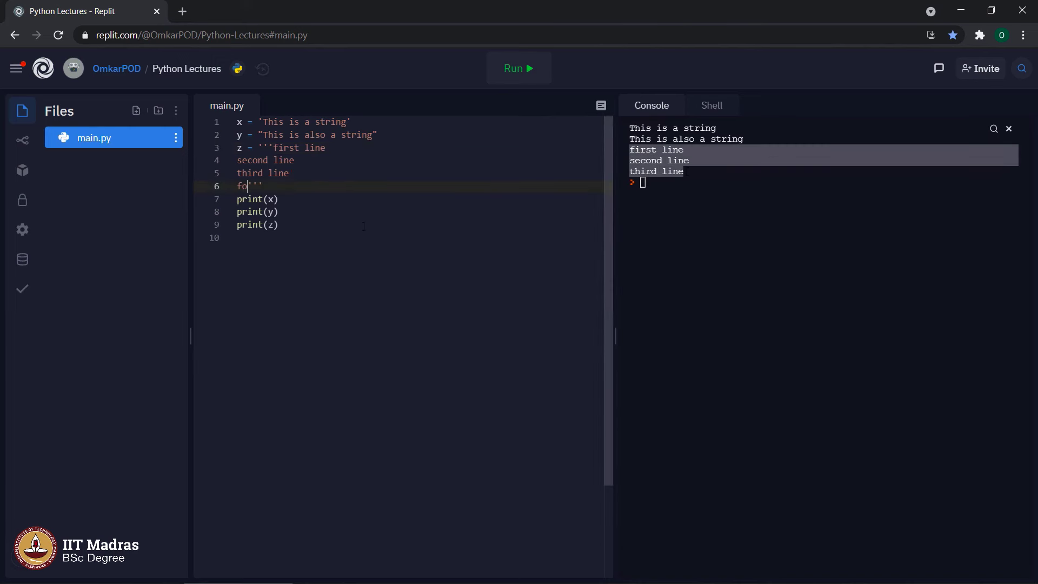
{"action": "type", "text": "rth li"}
{"action": "type", "text": "ne"}
{"action": "key", "text": "Return"}
{"action": "type", "text": "fifth "}
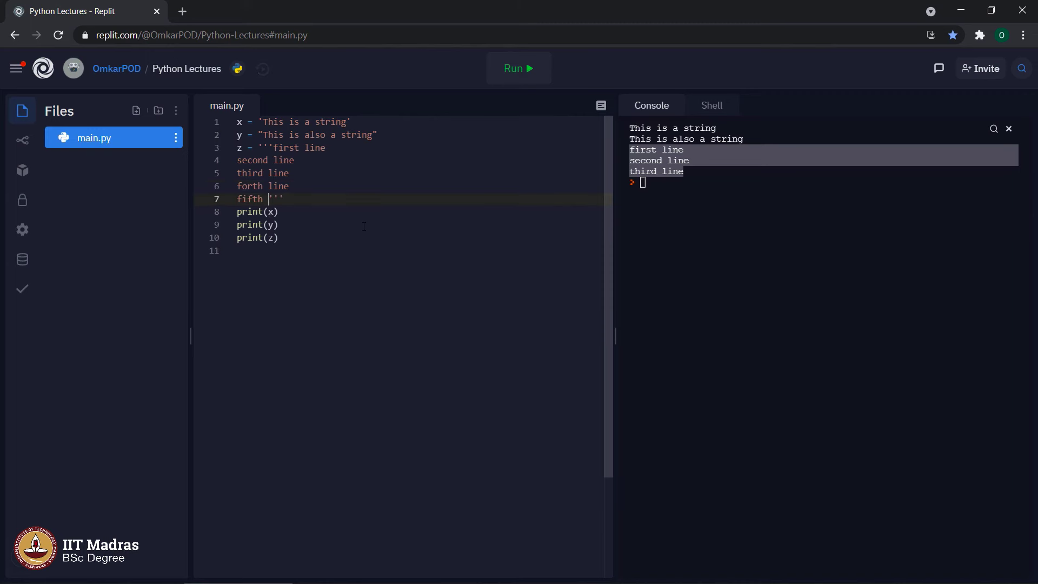
{"action": "type", "text": "line"}
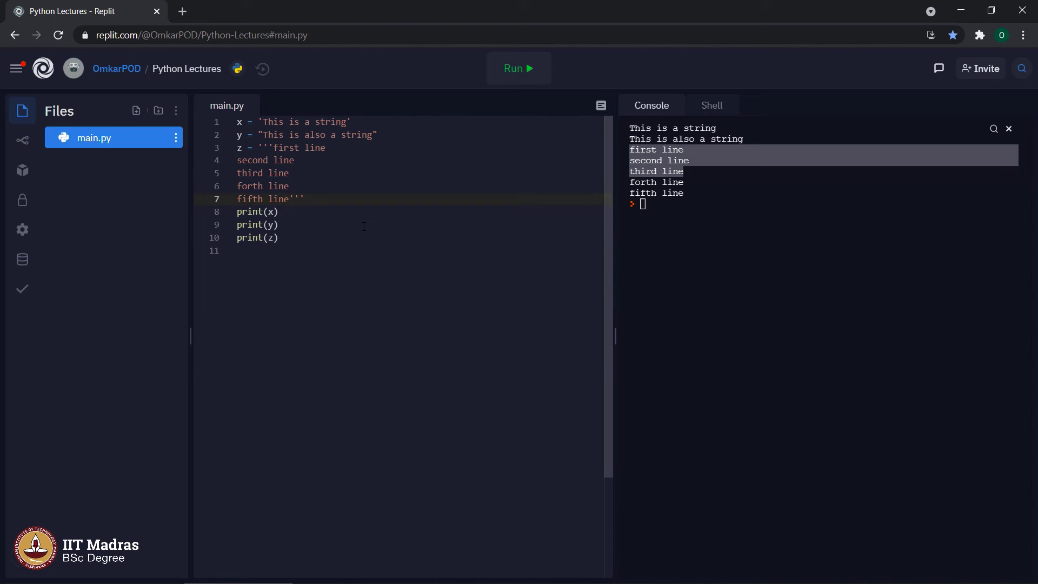
{"action": "left_click", "coordinate": [249, 257]}
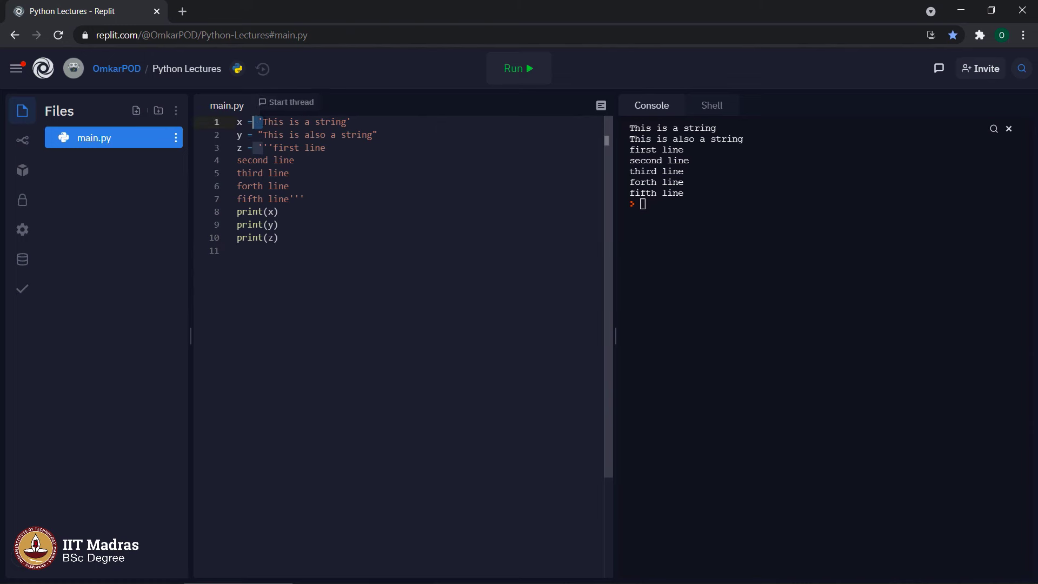
{"action": "double_click", "coordinate": [260, 134]}
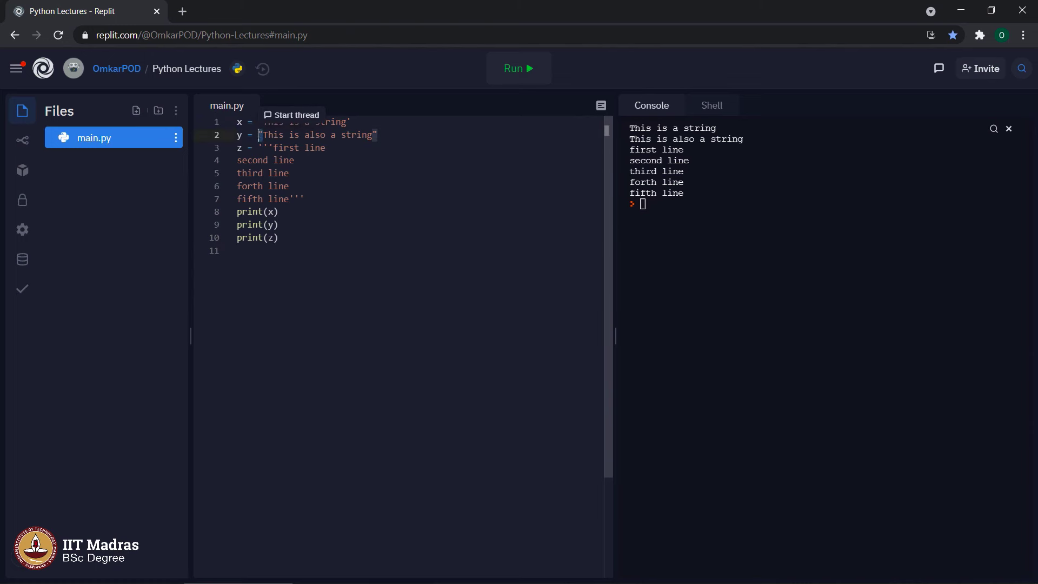
{"action": "double_click", "coordinate": [261, 148]}
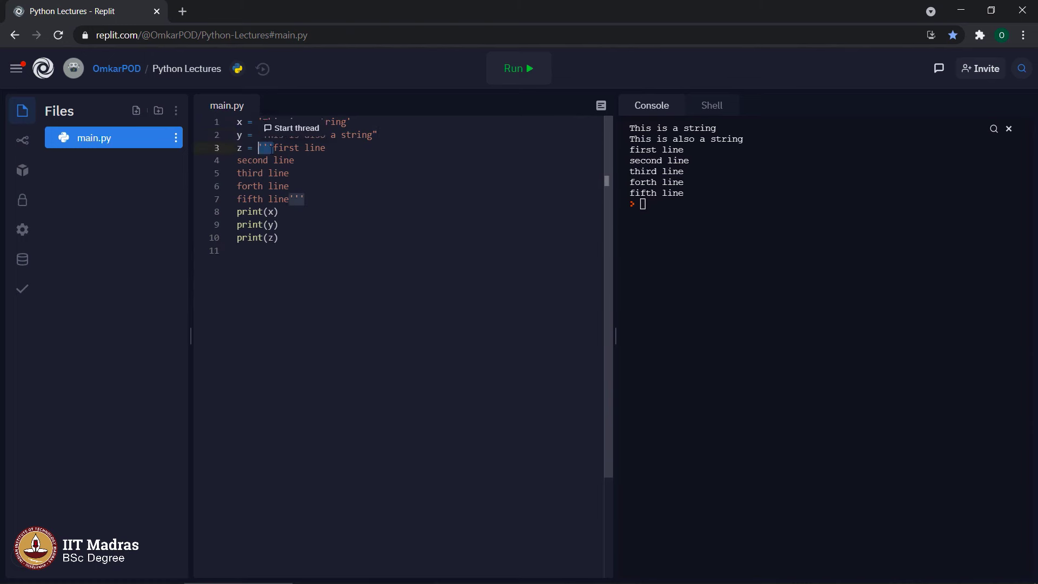
{"action": "left_click", "coordinate": [316, 200]}
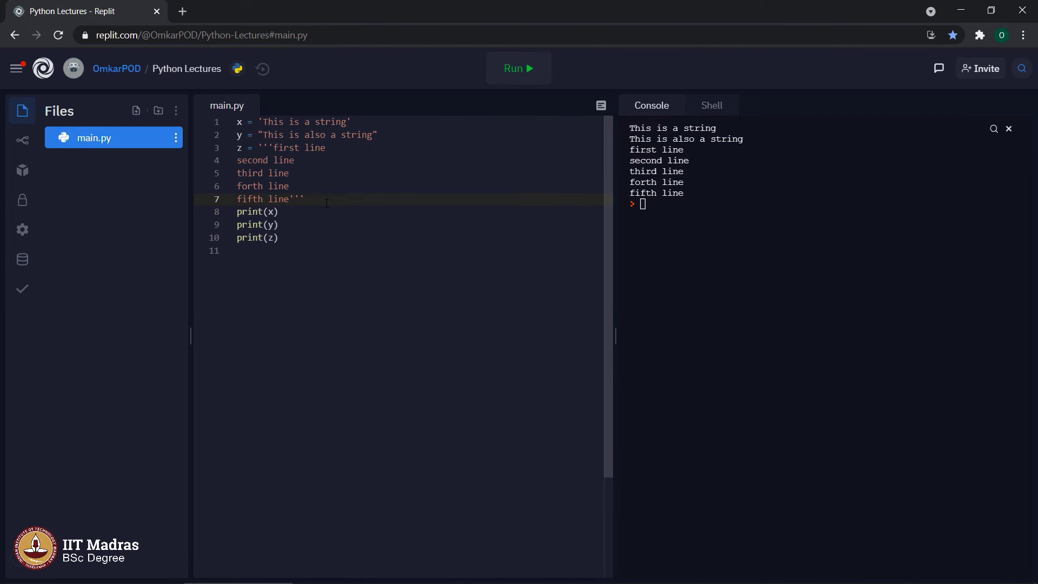
{"action": "key", "text": "ctrl+Home"}
{"action": "left_click", "coordinate": [237, 212]}
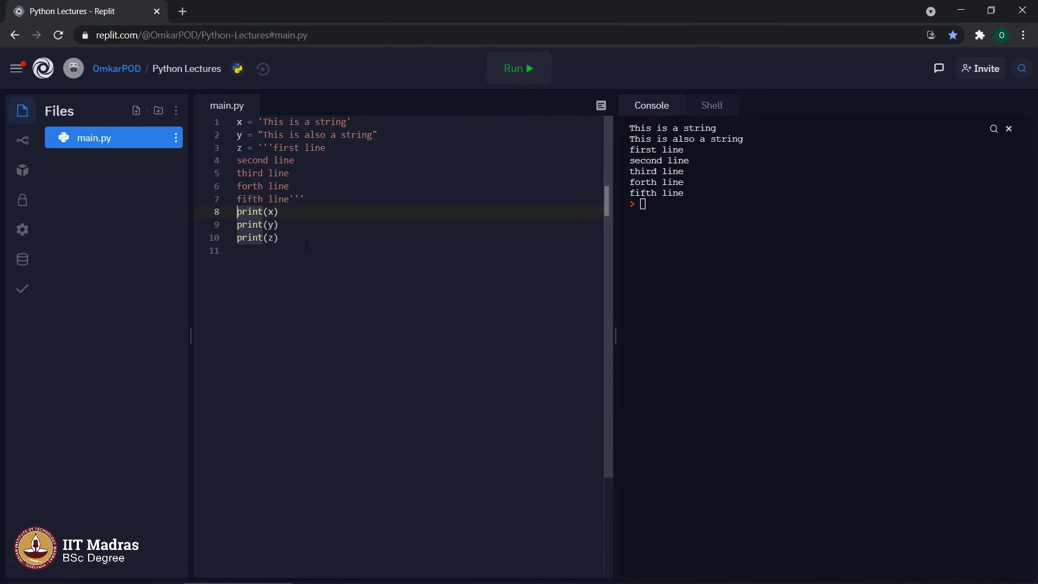
{"action": "type", "text": "#"}
{"action": "key", "text": "Down"}
{"action": "key", "text": "Home"}
{"action": "type", "text": "#"}
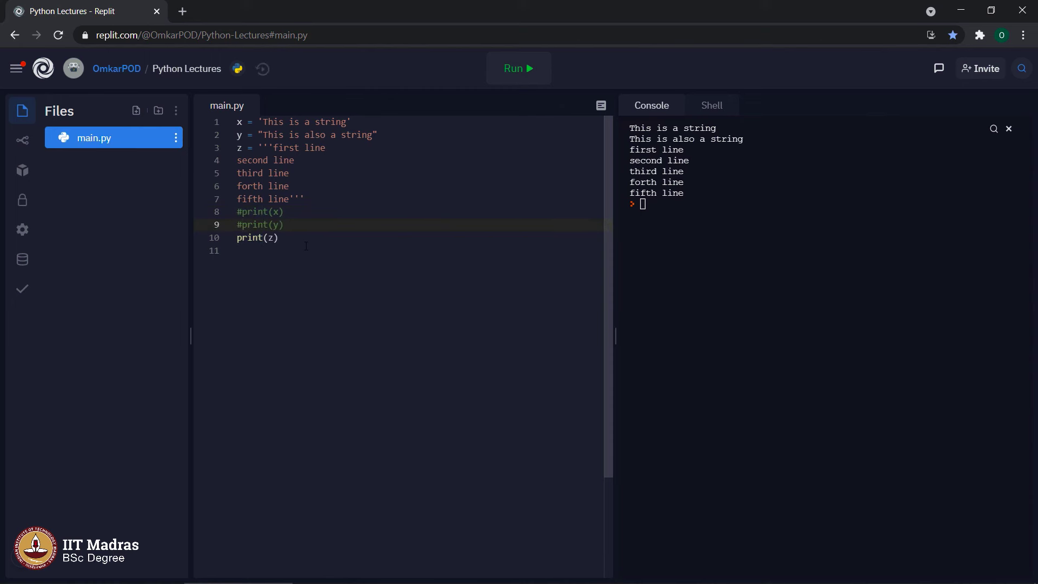
{"action": "key", "text": "ctrl+Return"}
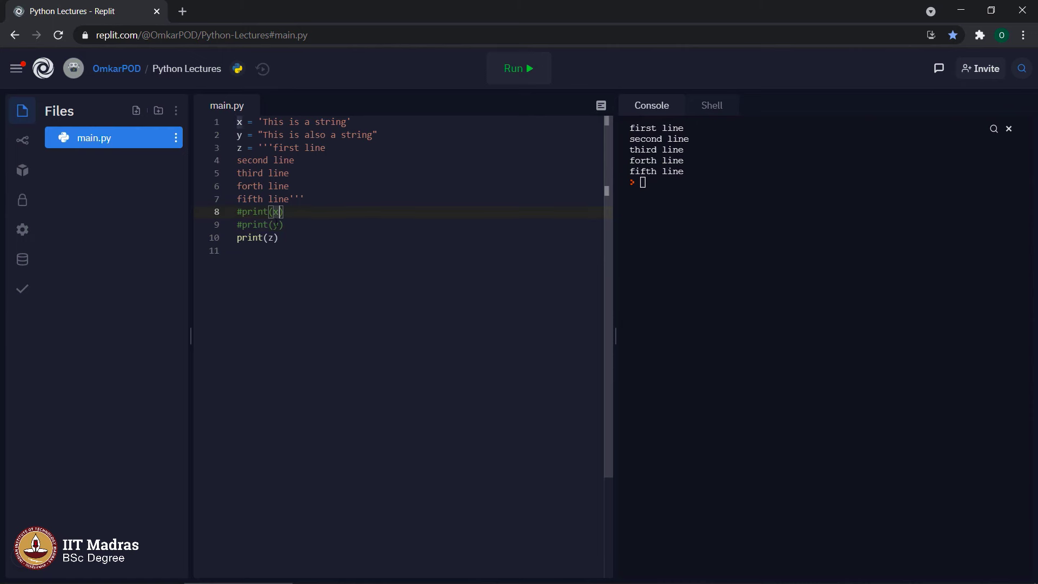
{"action": "left_click", "coordinate": [239, 135]}
{"action": "key", "text": "End"}
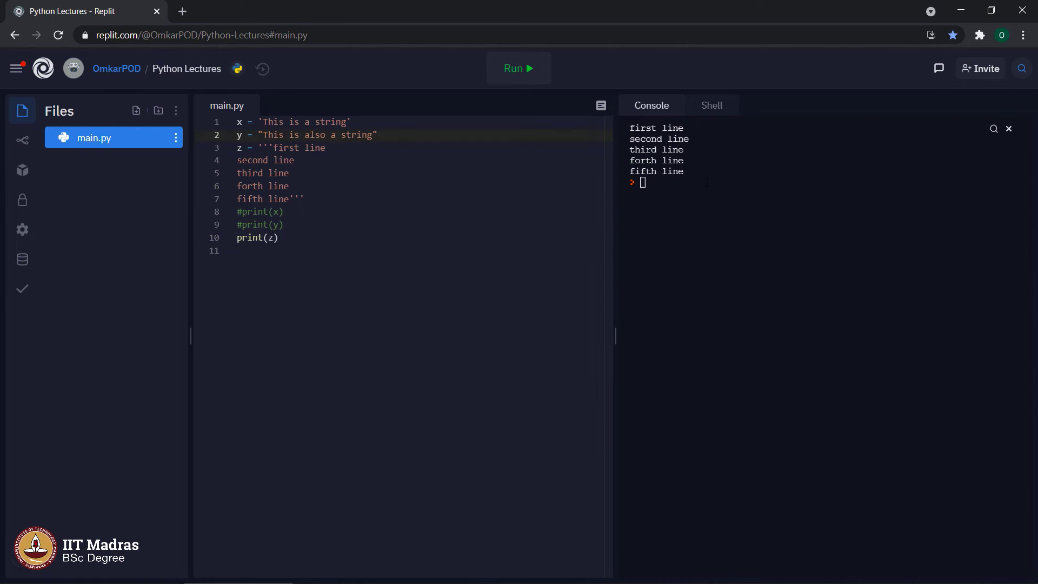
{"action": "left_click_drag", "start_coordinate": [706, 184], "coordinate": [624, 119]}
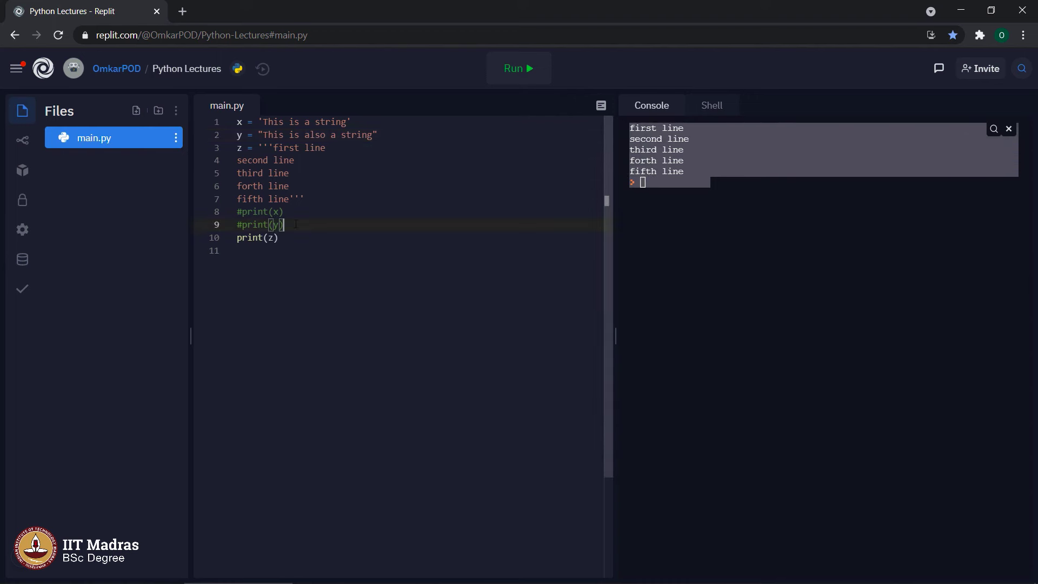
{"action": "left_click_drag", "start_coordinate": [284, 225], "coordinate": [224, 212]}
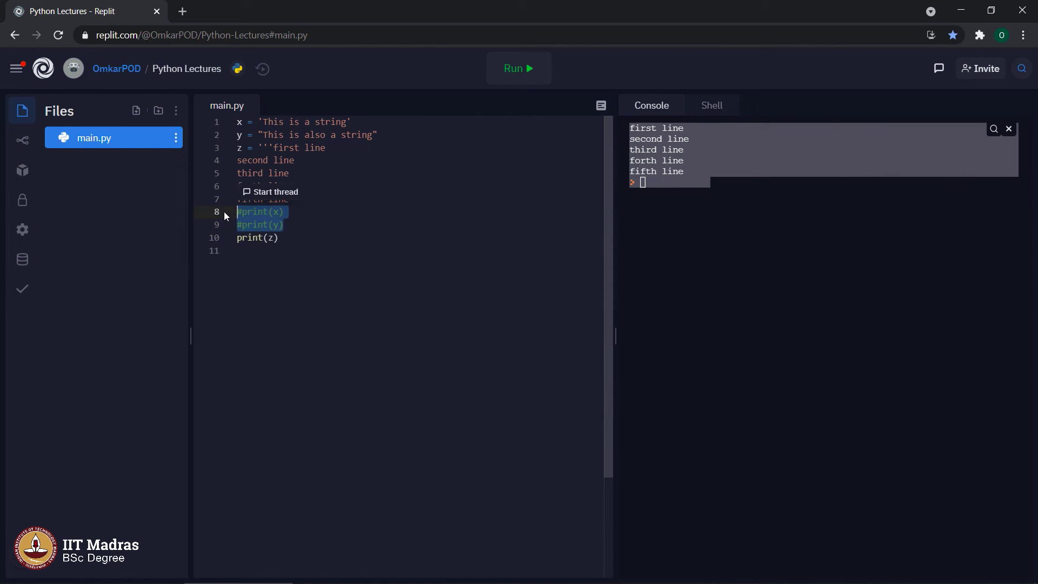
{"action": "left_click", "coordinate": [244, 212]}
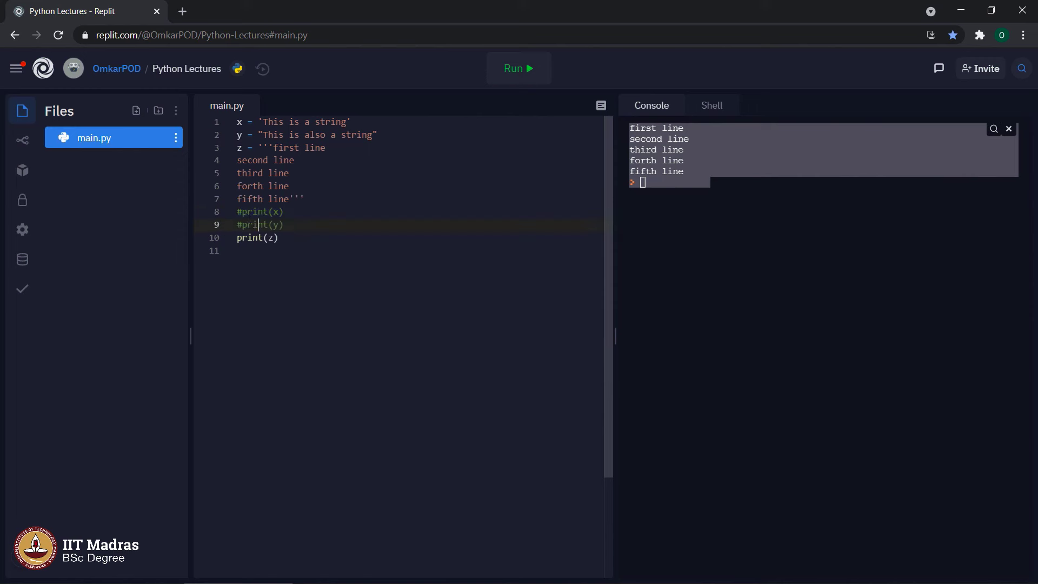
{"action": "key", "text": "shift+alt+Down"}
{"action": "key", "text": "shift+Right"}
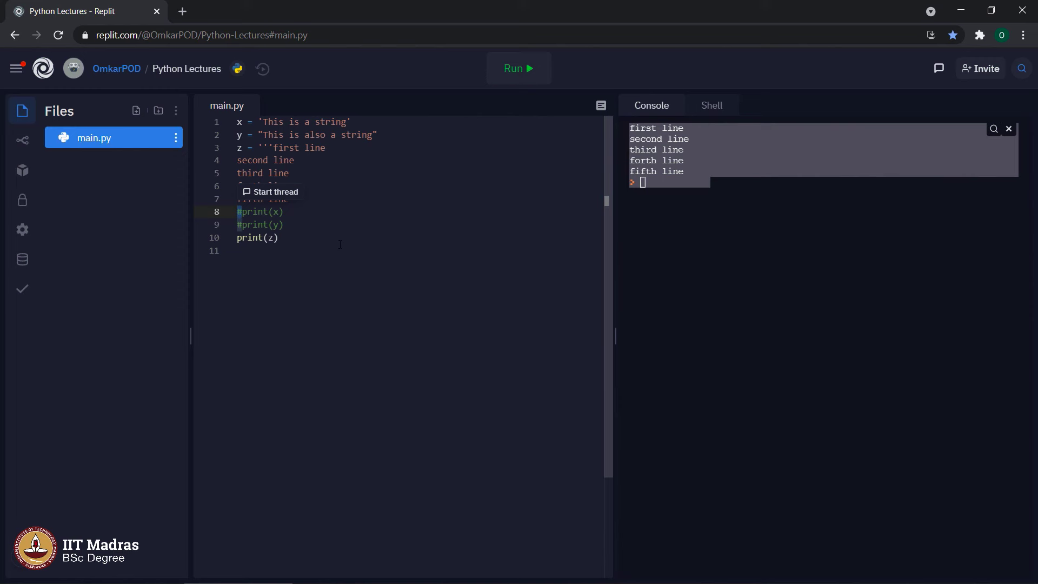
Step: Add #comment 1, #comment 2 and #comment 3 below #print(x) and rerun
{"action": "key", "text": "End"}
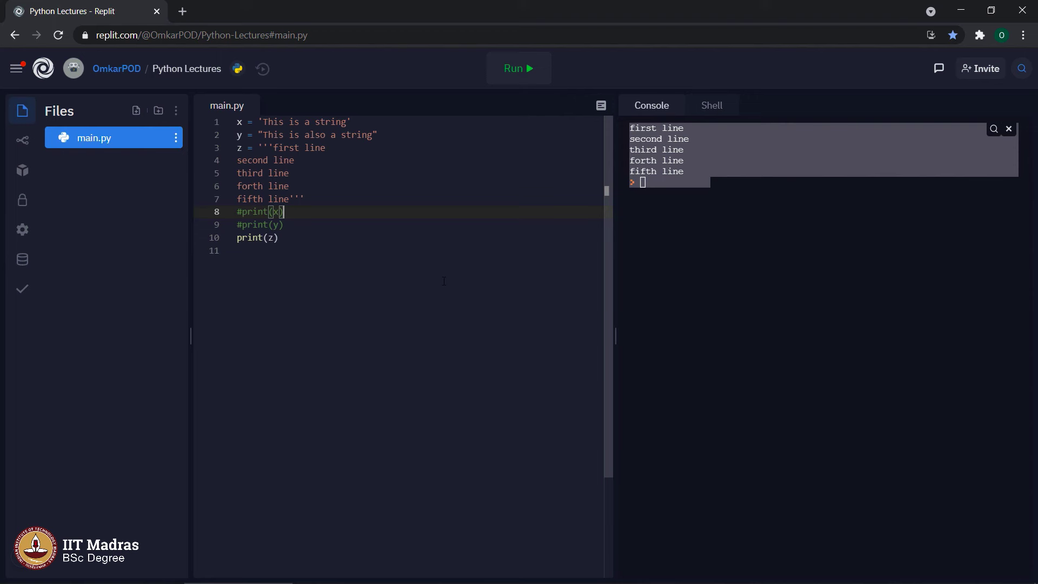
{"action": "key", "text": "Return"}
{"action": "type", "text": "#c"}
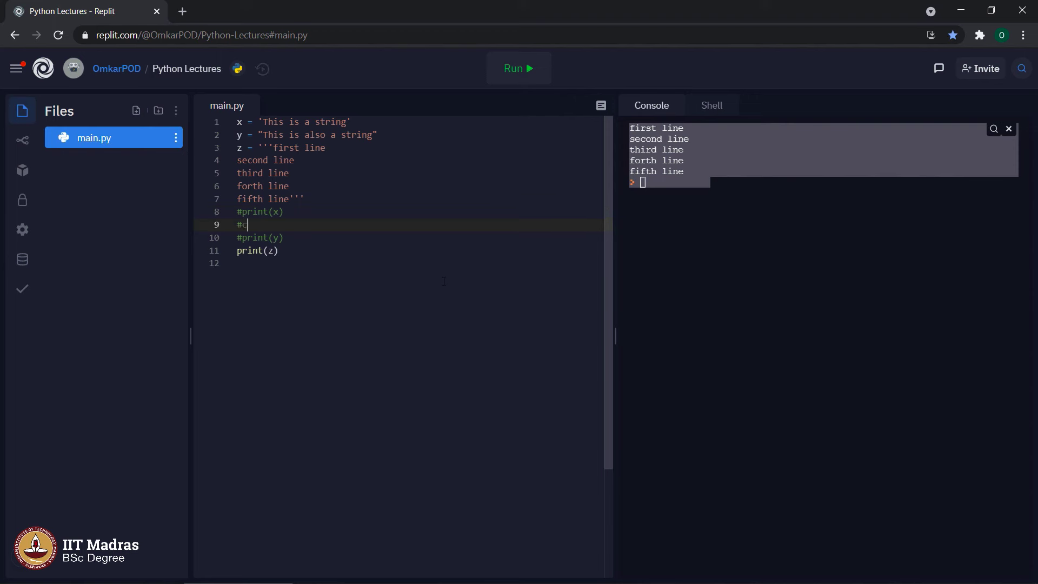
{"action": "type", "text": "omment 1"}
{"action": "key", "text": "Return"}
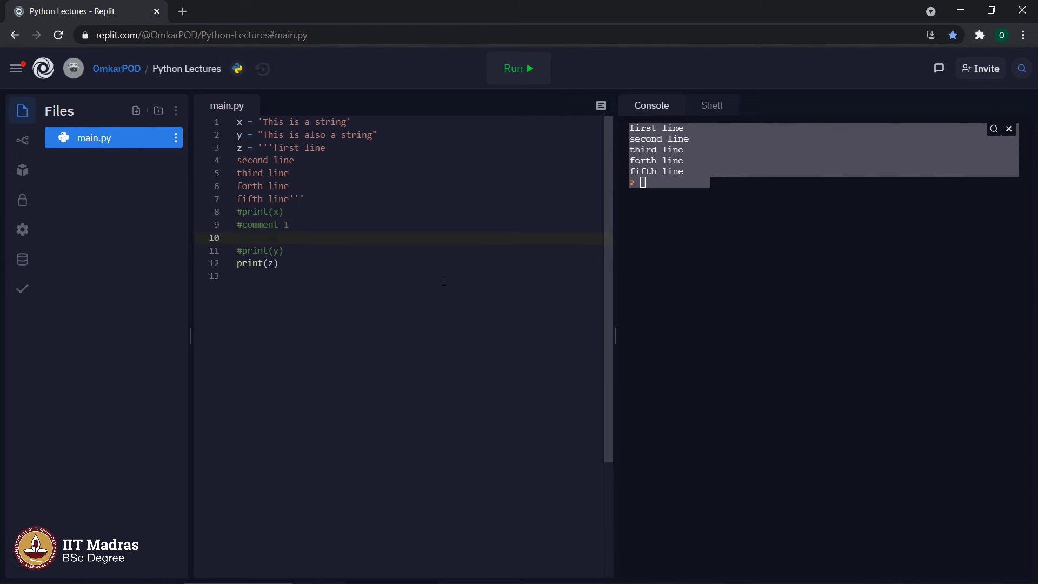
{"action": "type", "text": "#comment 2"}
{"action": "key", "text": "Return"}
{"action": "type", "text": "#"}
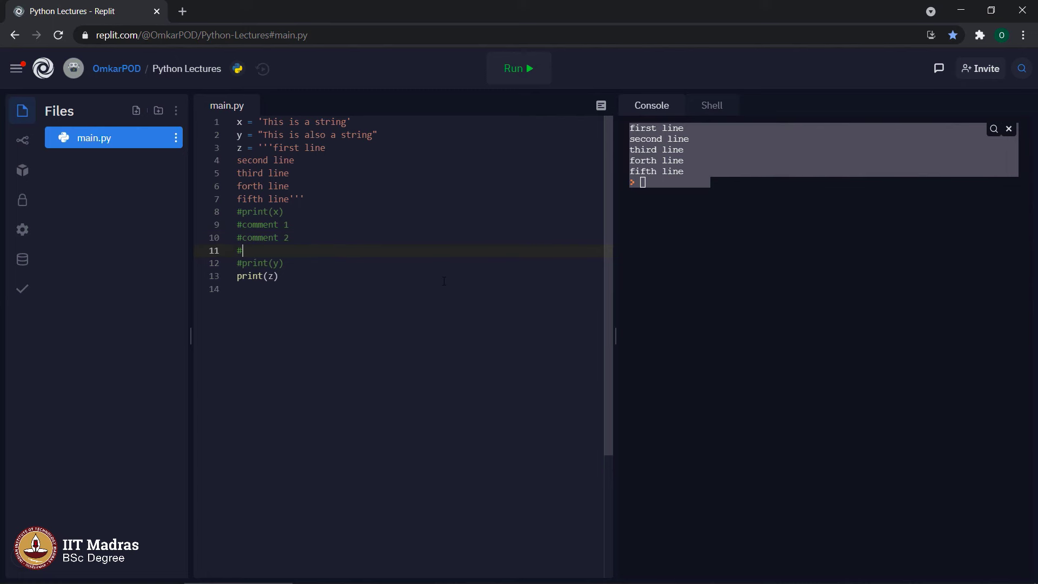
{"action": "type", "text": "comment 3"}
{"action": "key", "text": "ctrl+Return"}
{"action": "left_click", "coordinate": [248, 226]}
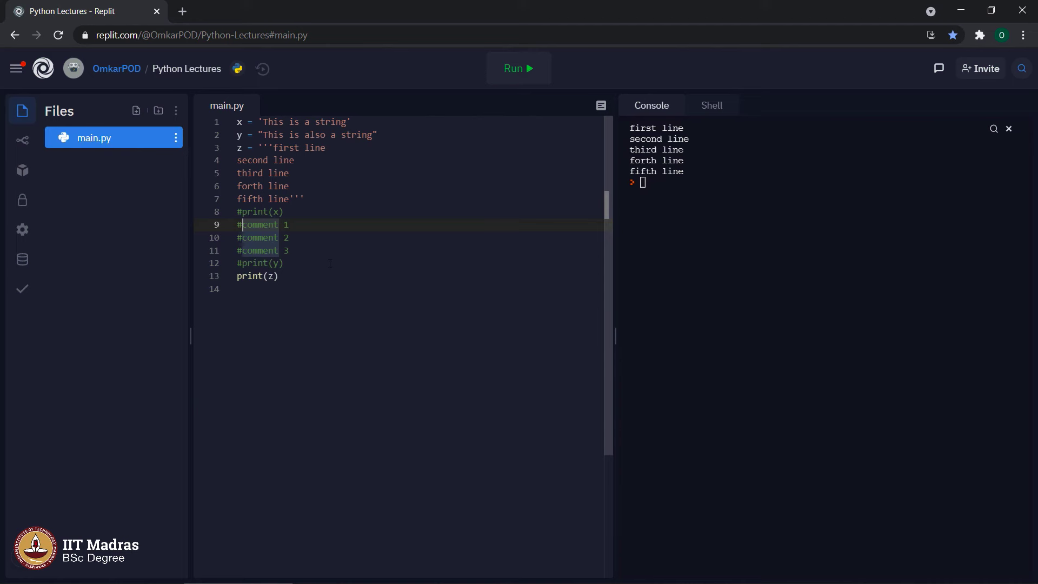
Step: Remove the # marks from the comment 1–3 lines using multi-cursor editing
{"action": "key", "text": "BackSpace"}
{"action": "key", "text": "Down"}
{"action": "key", "text": "Delete"}
{"action": "key", "text": "Down"}
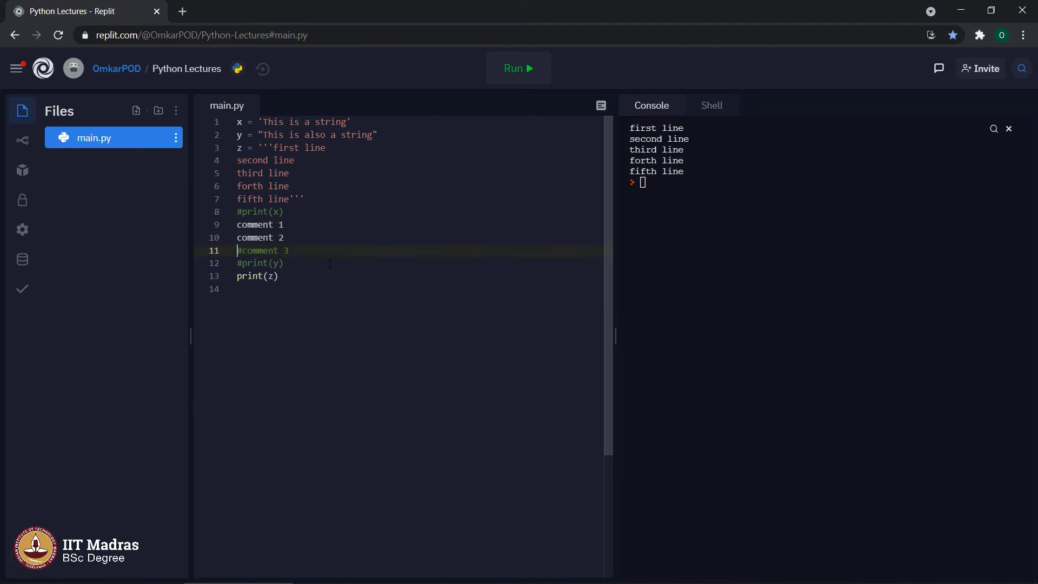
{"action": "key", "text": "BackSpace"}
{"action": "key", "text": "Up"}
{"action": "key", "text": "Up"}
{"action": "key", "text": "shift+alt+Down"}
{"action": "key", "text": "shift+alt+Down"}
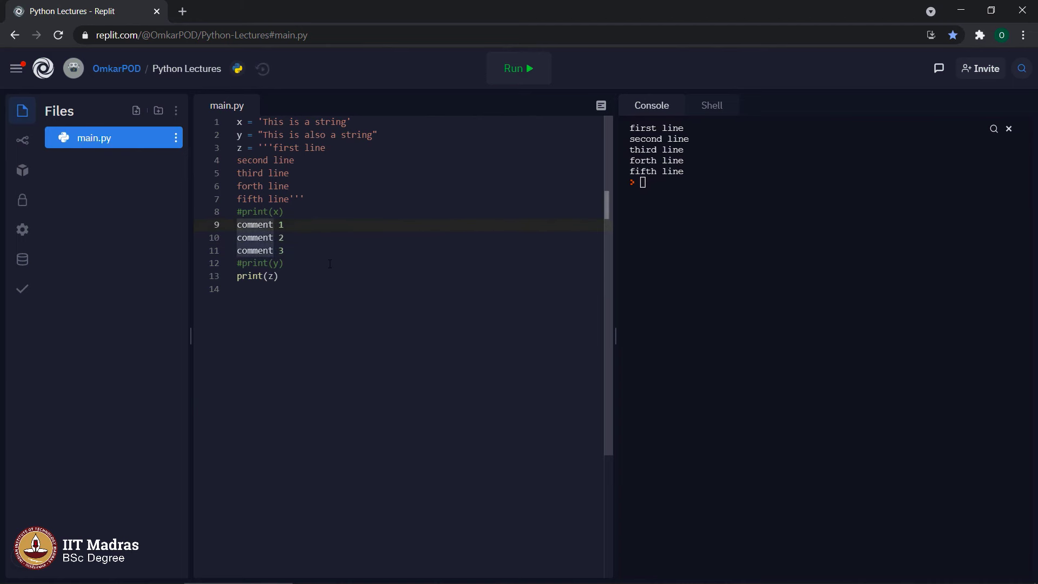
{"action": "type", "text": "'''"}
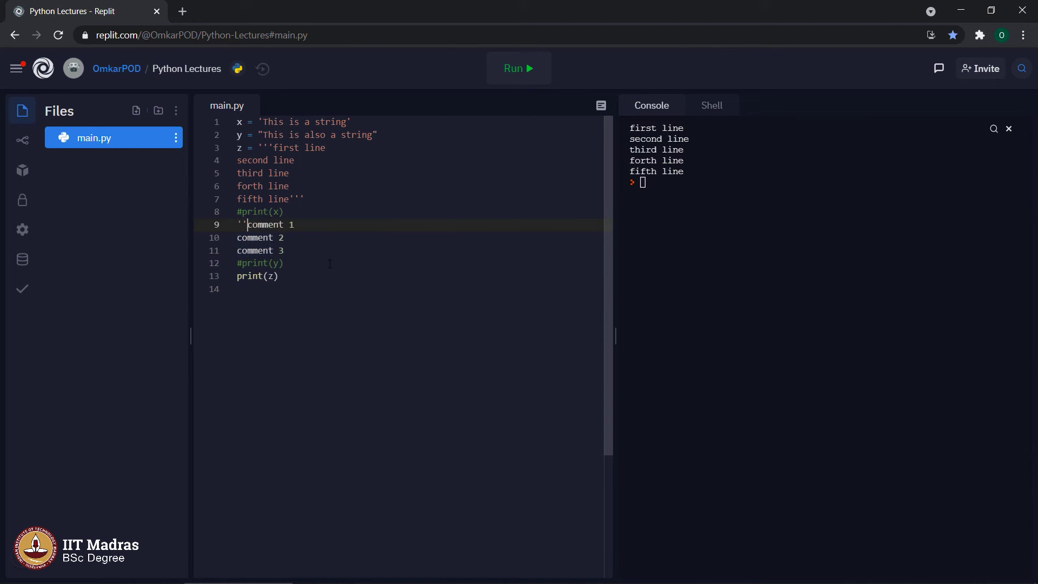
Step: Wrap comment 1 through comment 3 in ''' quotes and select the block
{"action": "key", "text": "Down"}
{"action": "key", "text": "Down"}
{"action": "key", "text": "End"}
{"action": "type", "text": "'''"}
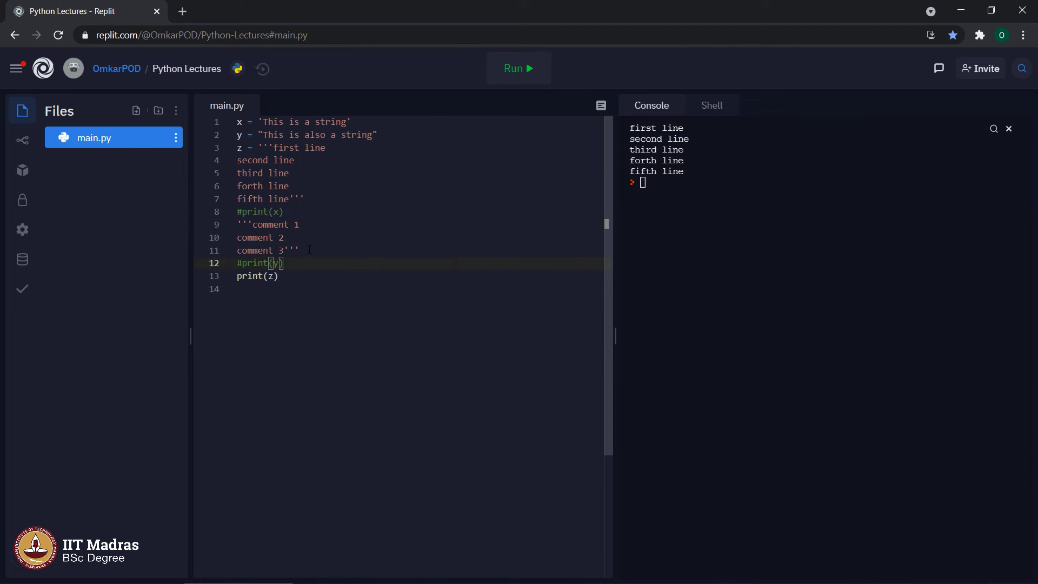
{"action": "double_click", "coordinate": [293, 251]}
{"action": "left_click_drag", "start_coordinate": [299, 250], "coordinate": [234, 226]}
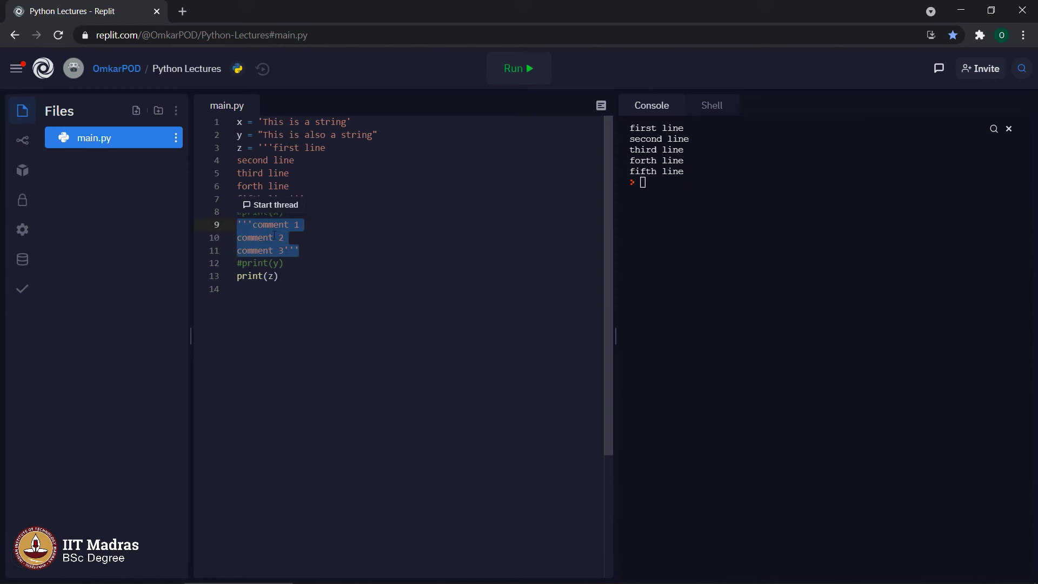
{"action": "left_click", "coordinate": [248, 287]}
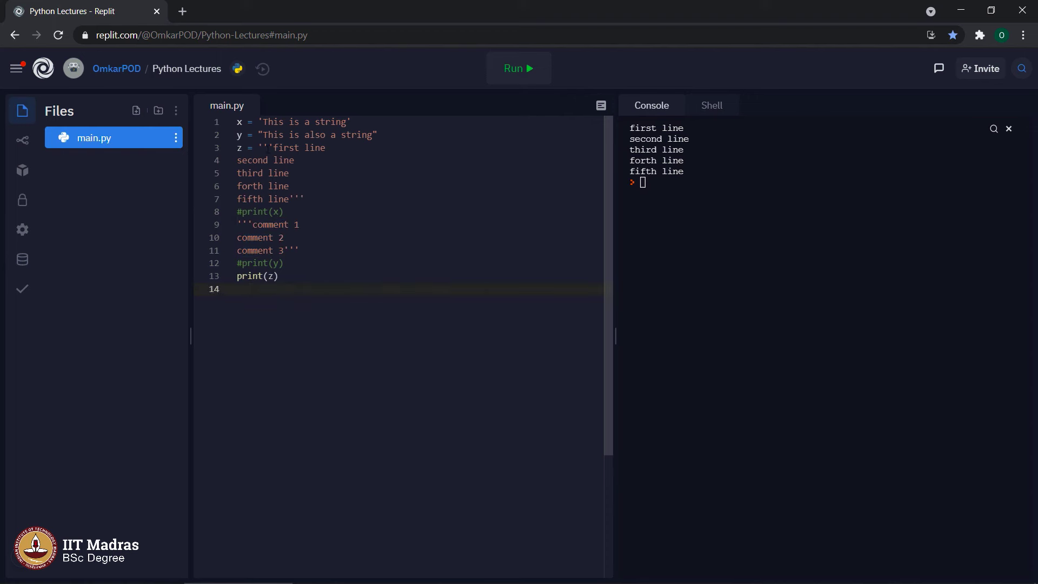
{"action": "left_click_drag", "start_coordinate": [273, 148], "coordinate": [258, 148]}
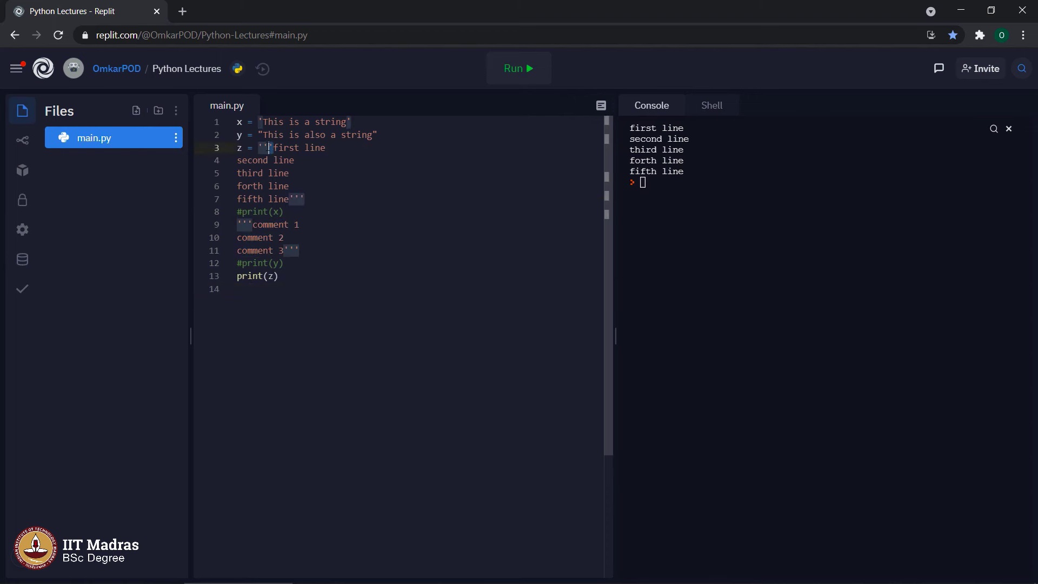
{"action": "left_click", "coordinate": [286, 212]}
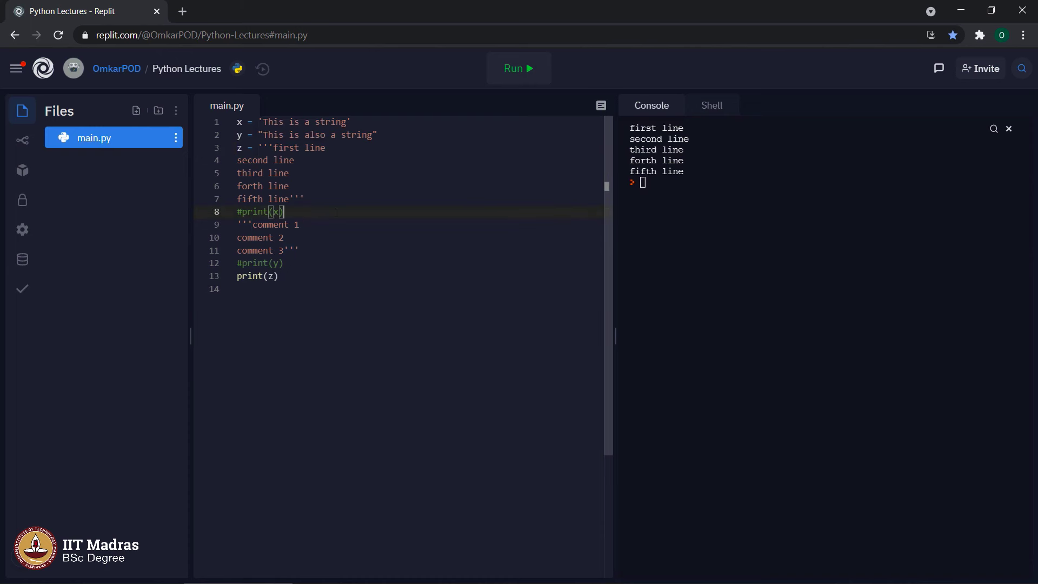
{"action": "key", "text": "Down"}
{"action": "left_click_drag", "start_coordinate": [258, 147], "coordinate": [305, 199]}
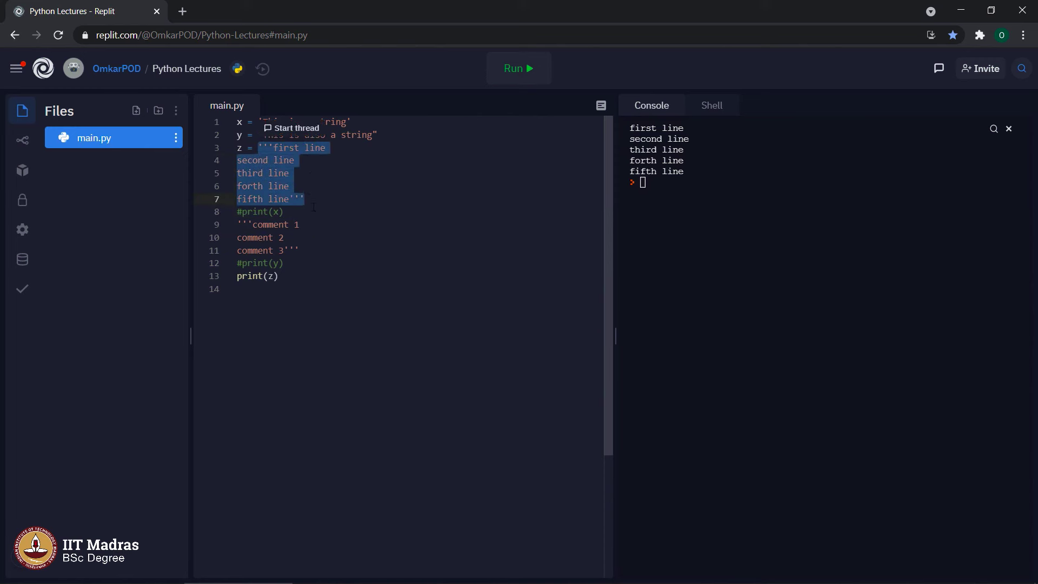
{"action": "left_click", "coordinate": [338, 288]}
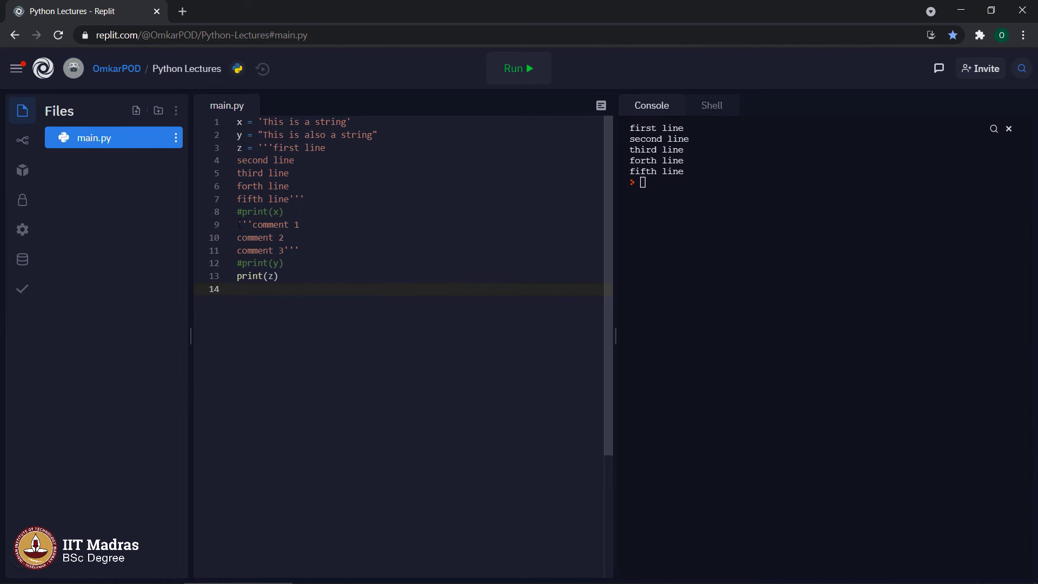
{"action": "left_click_drag", "start_coordinate": [237, 225], "coordinate": [302, 251]}
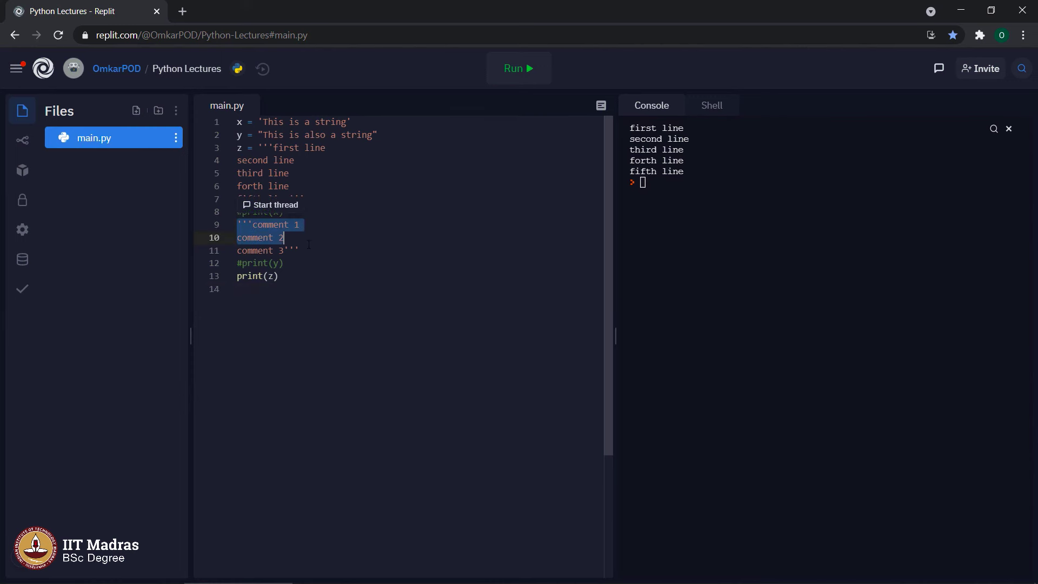
{"action": "left_click", "coordinate": [244, 289]}
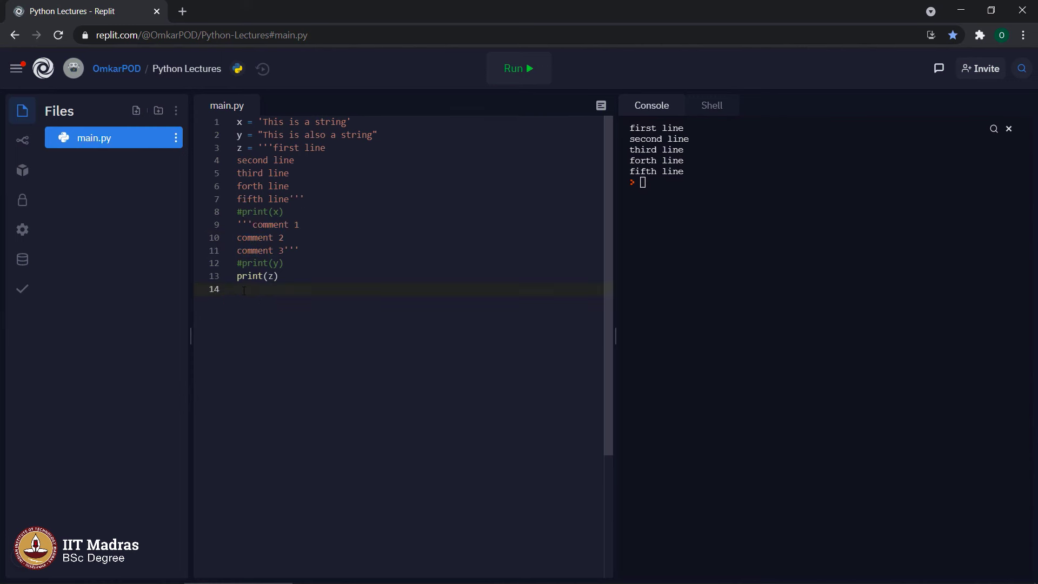